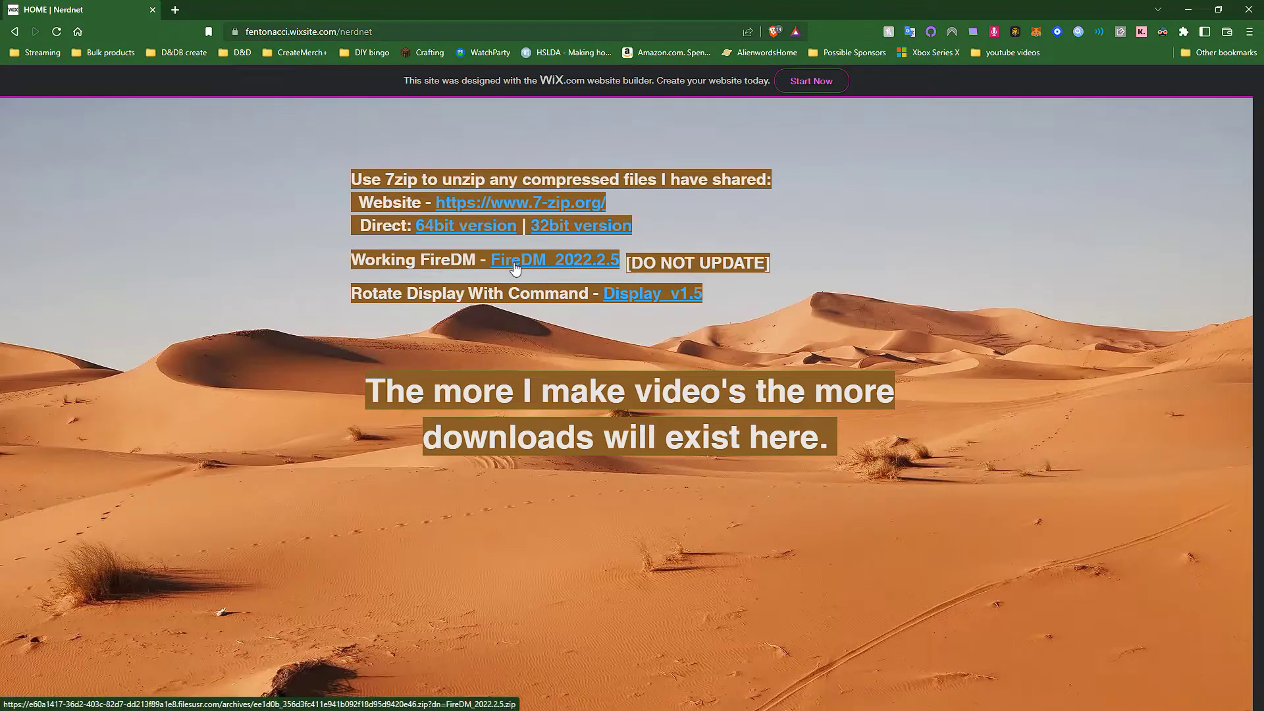
Save the FireDM_2022.2.5 zip from the Nerdnet page to the desktop and minimize Brave.
left_click(515, 263)
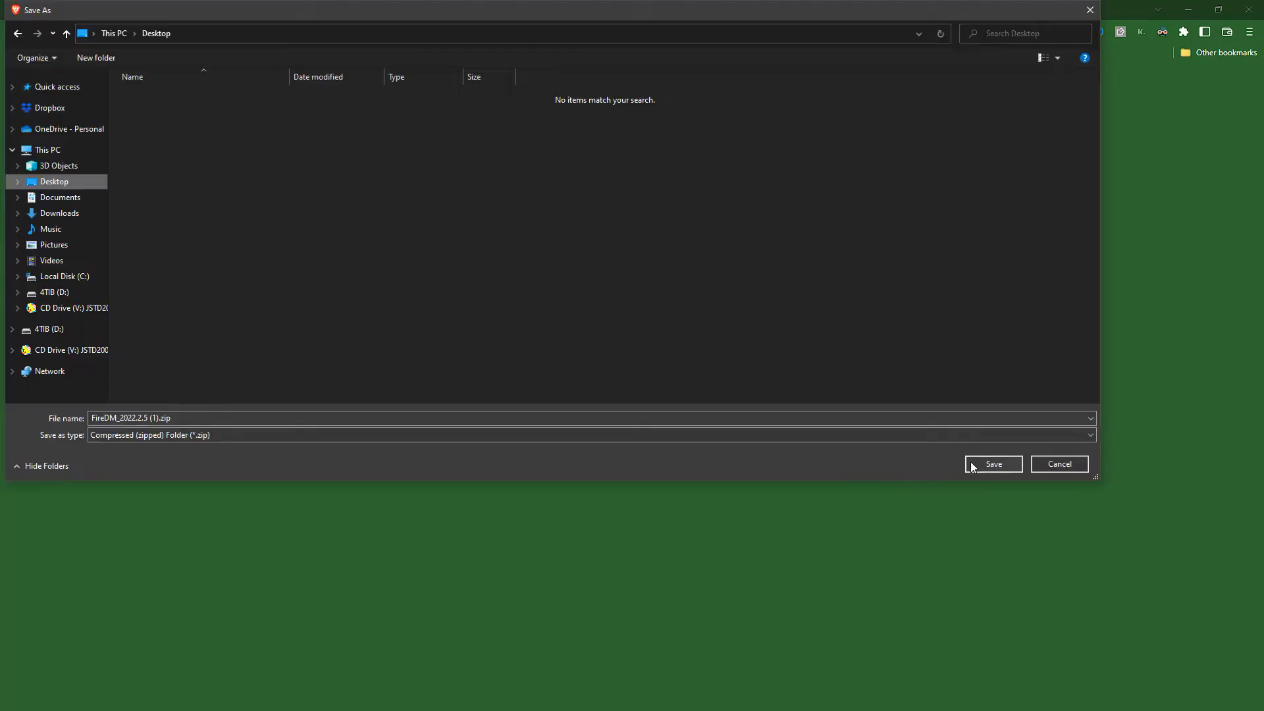
left_click(971, 465)
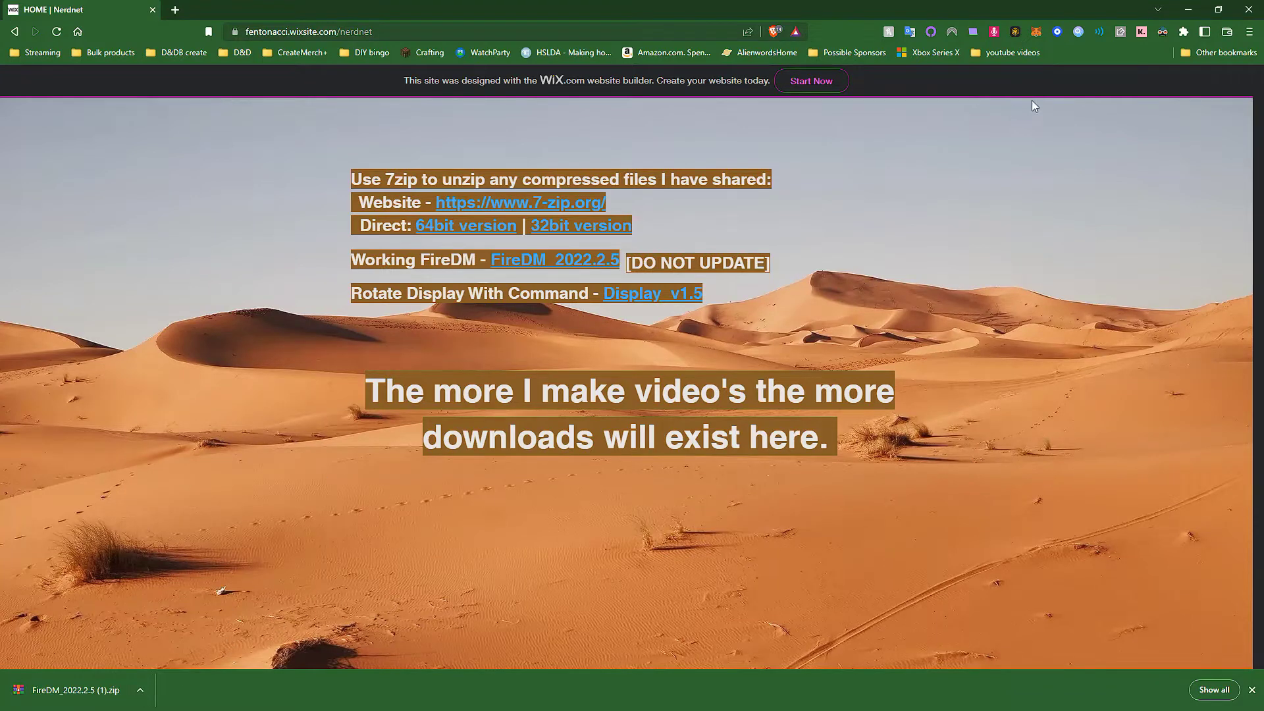
left_click(1188, 10)
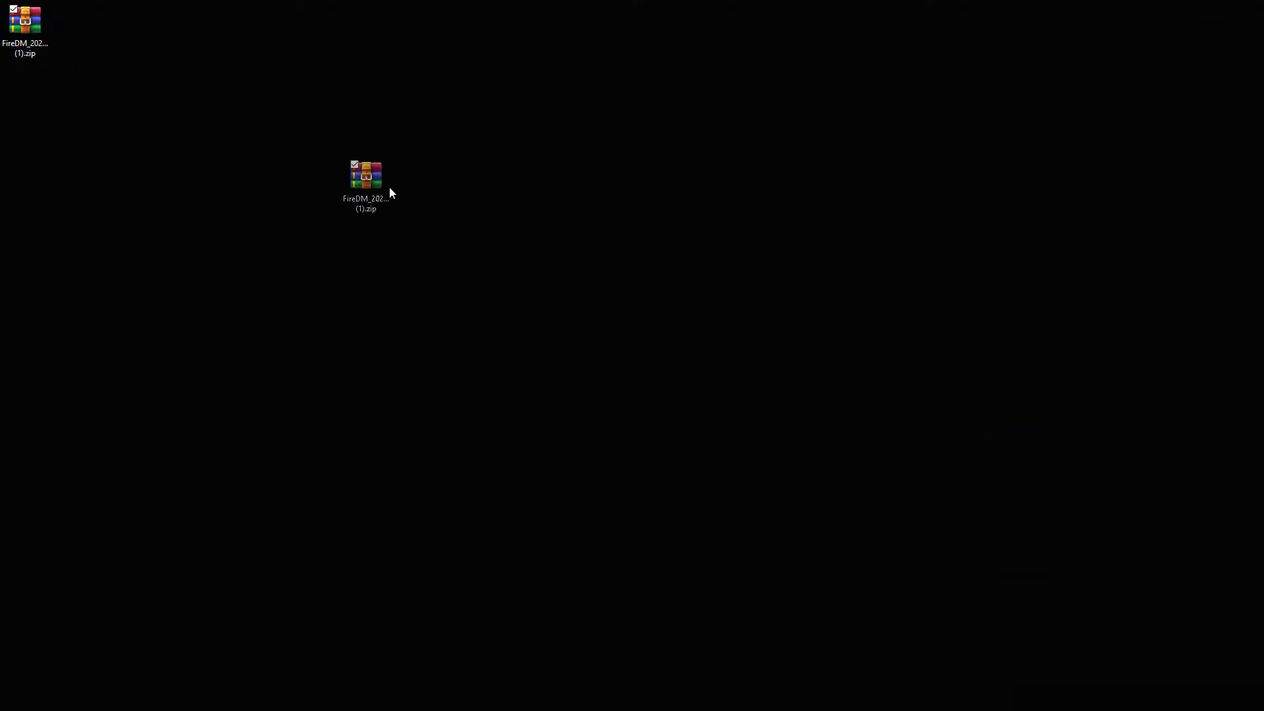
Extract the FireDM folder from the zip with WinRAR into a FireDM_2022.2.5 (1) desktop folder.
left_click_drag(389, 193, 591, 221)
left_click(604, 291)
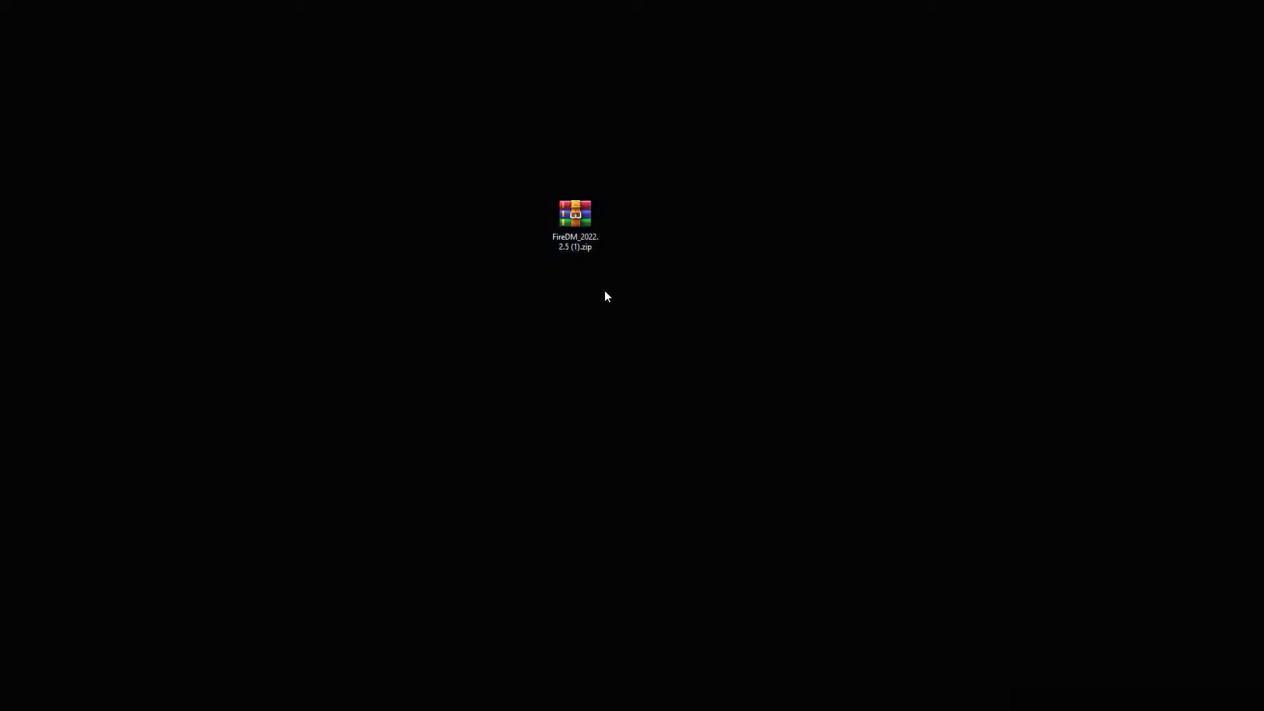
double_click(575, 243)
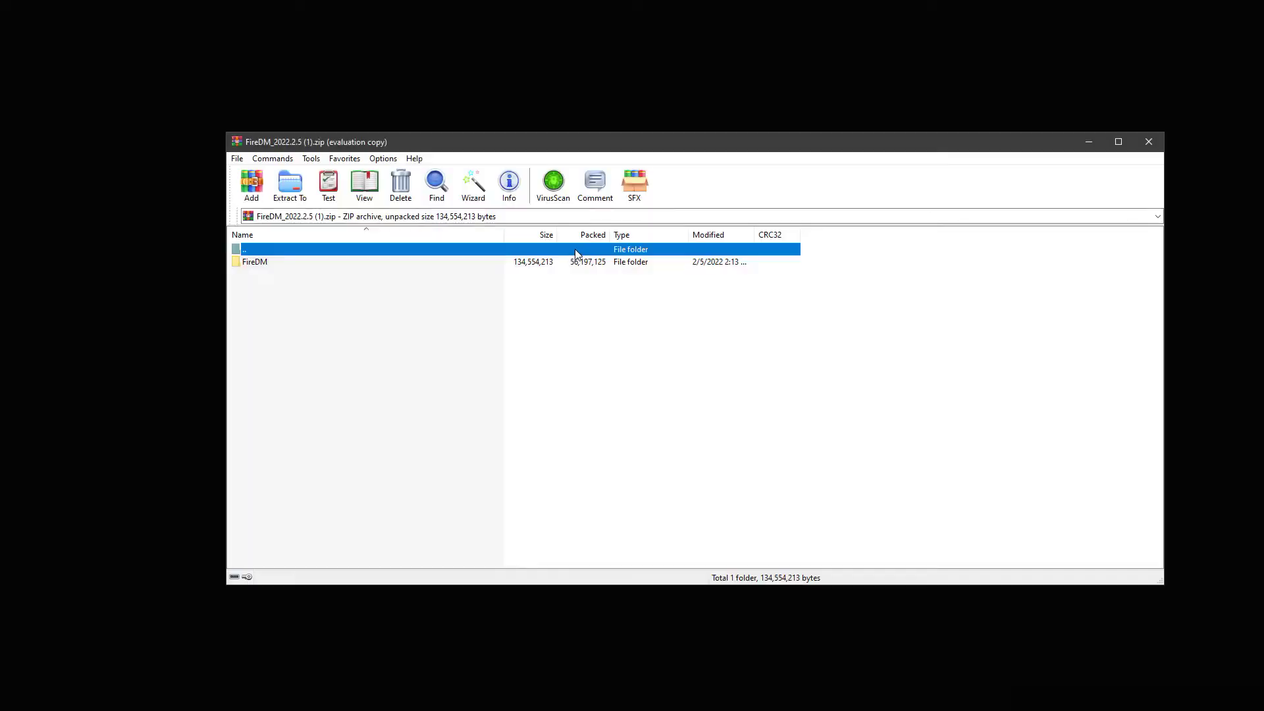
left_click(248, 263)
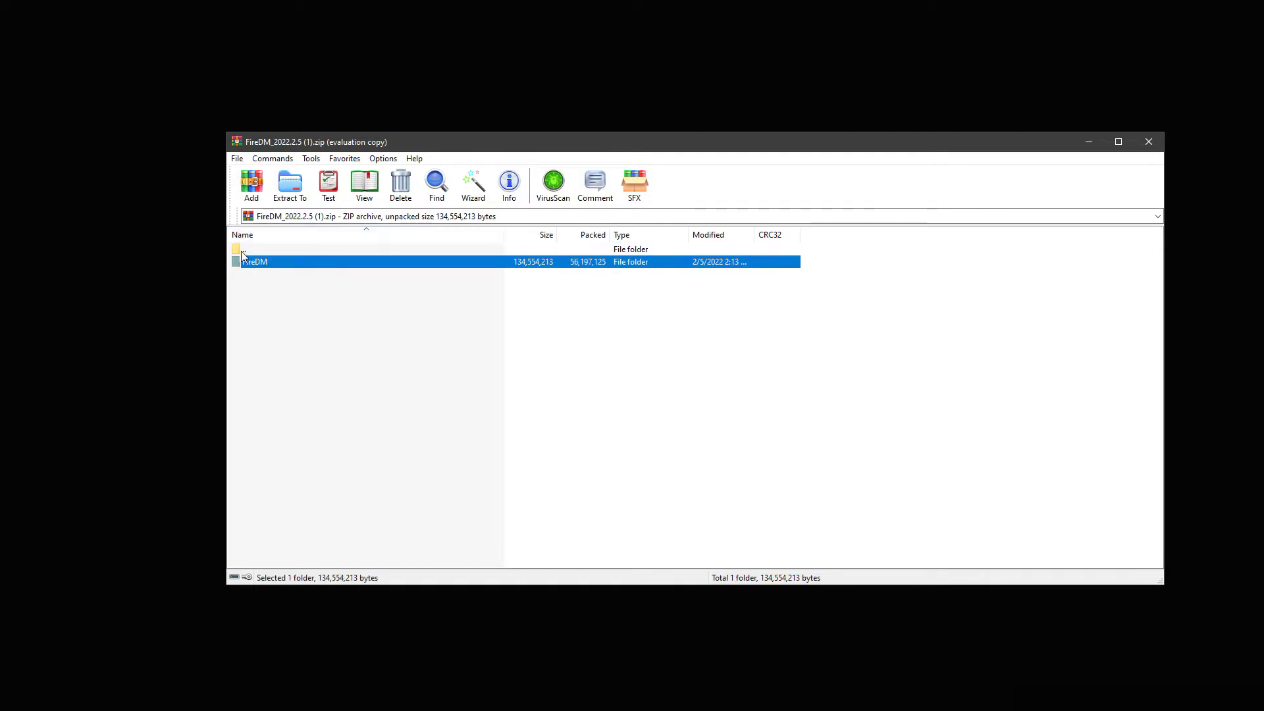
left_click(278, 195)
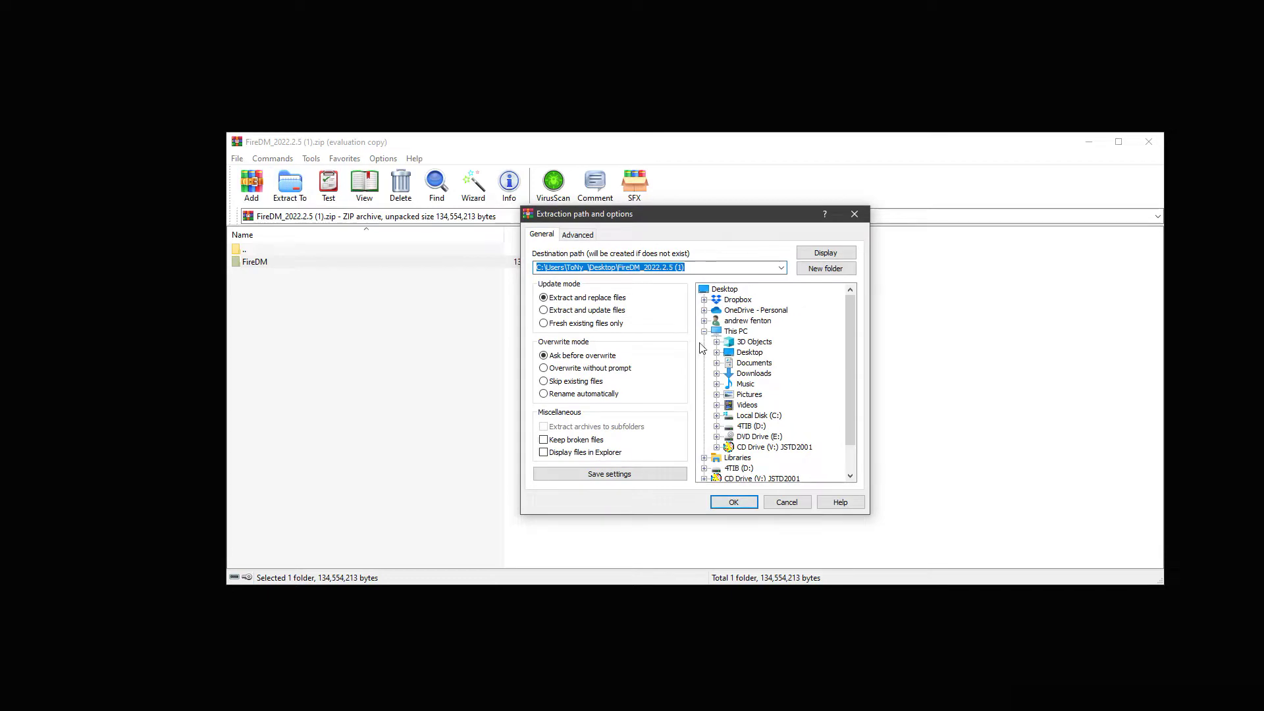
left_click(733, 502)
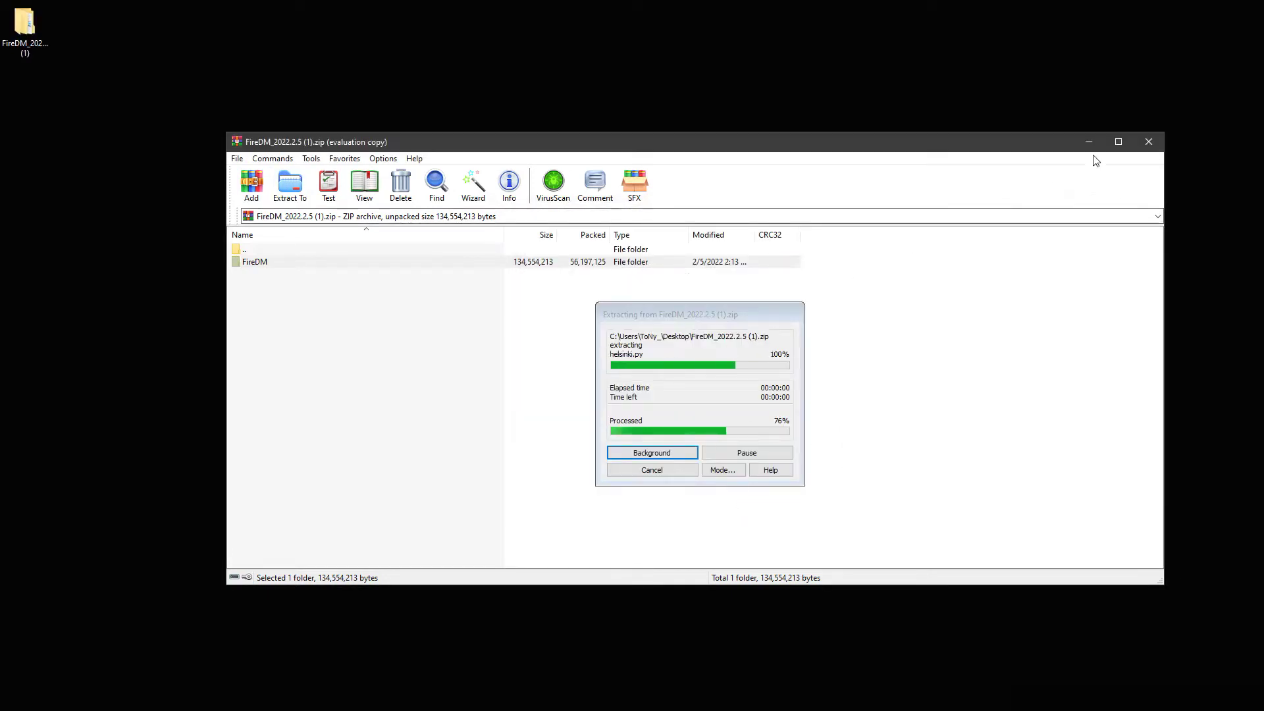
left_click(1147, 140)
left_click_drag(26, 27, 638, 227)
Launch FireDM-GUI.exe from FireDM_2022.2.5 (1)\FireDM and maximize its window.
double_click(640, 232)
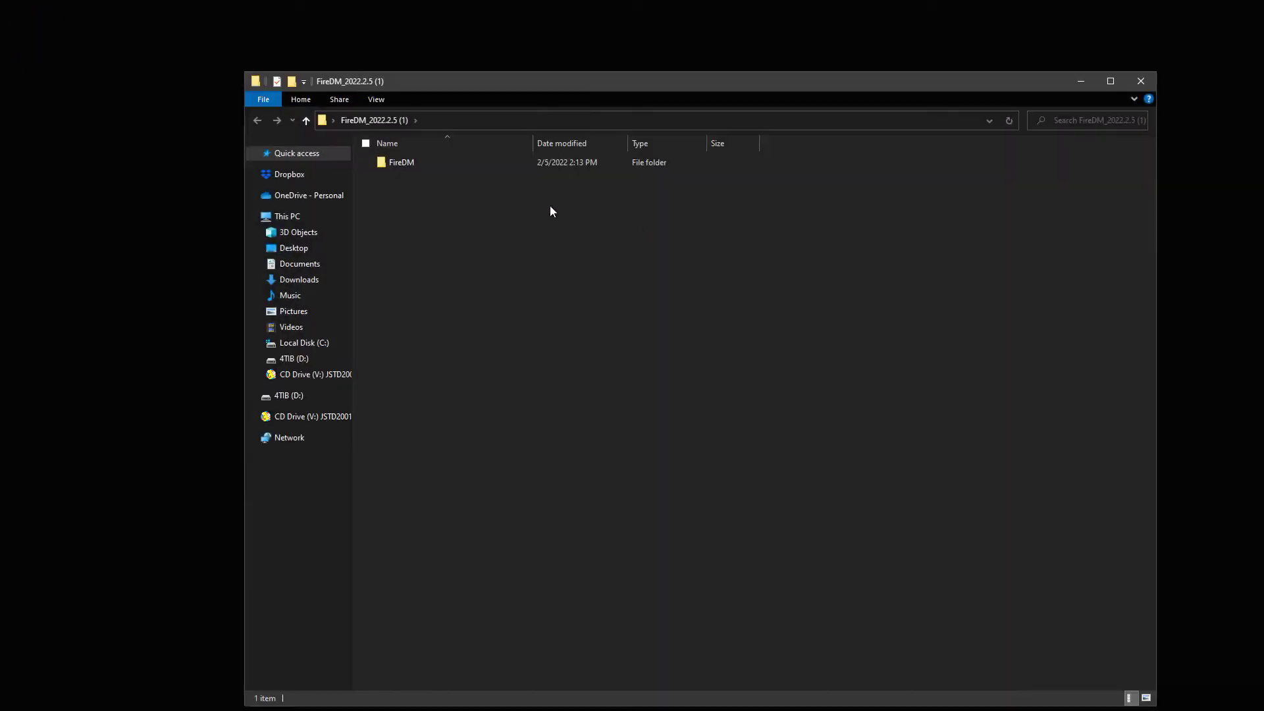
double_click(400, 163)
left_click(409, 205)
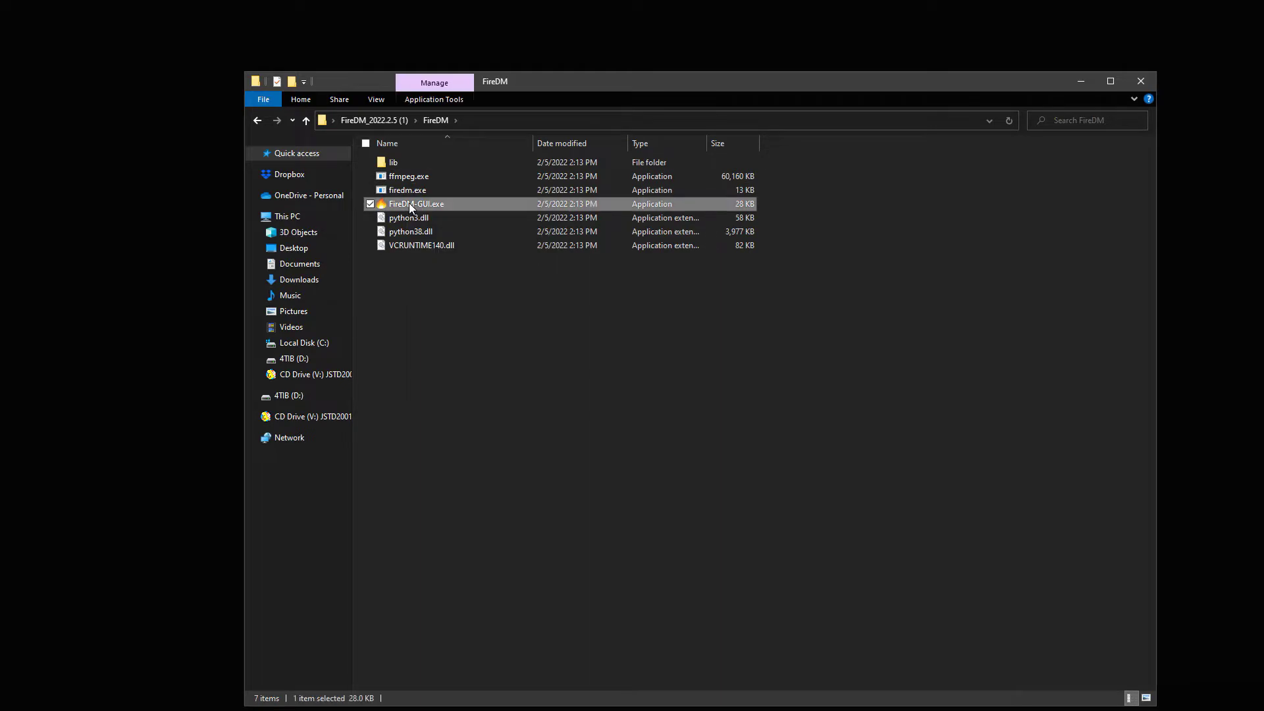
double_click(409, 203)
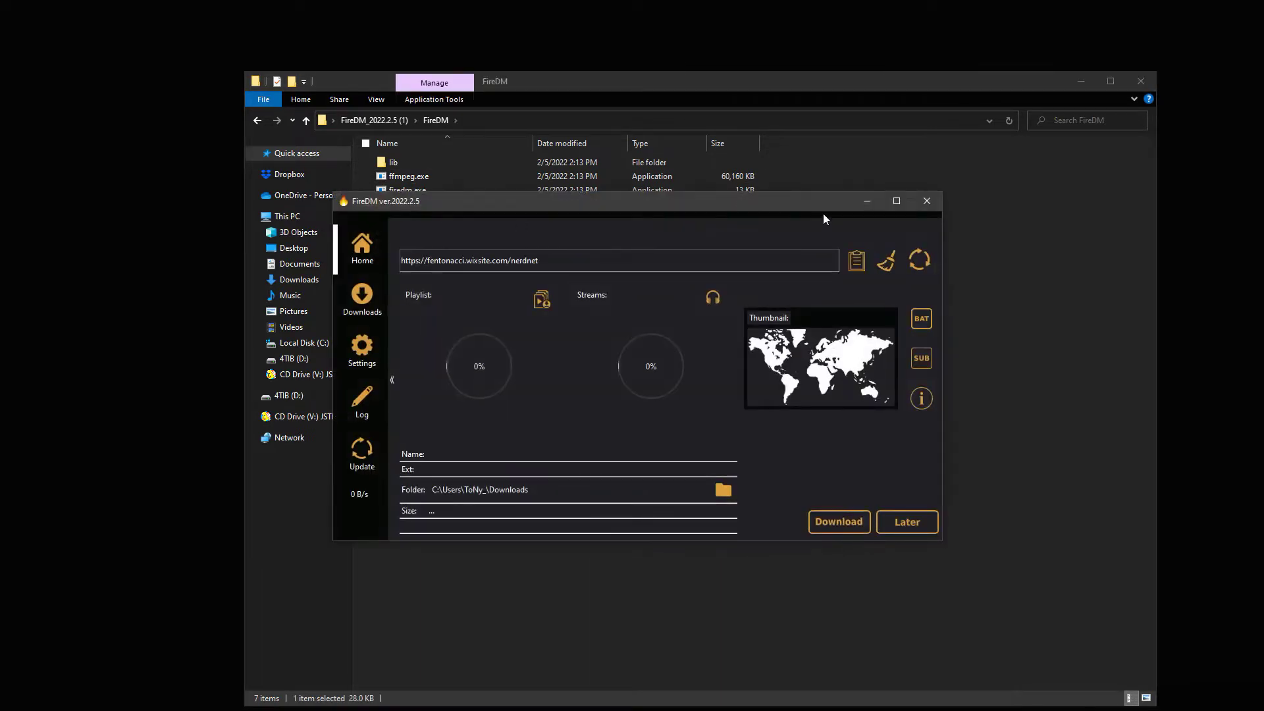
left_click(895, 202)
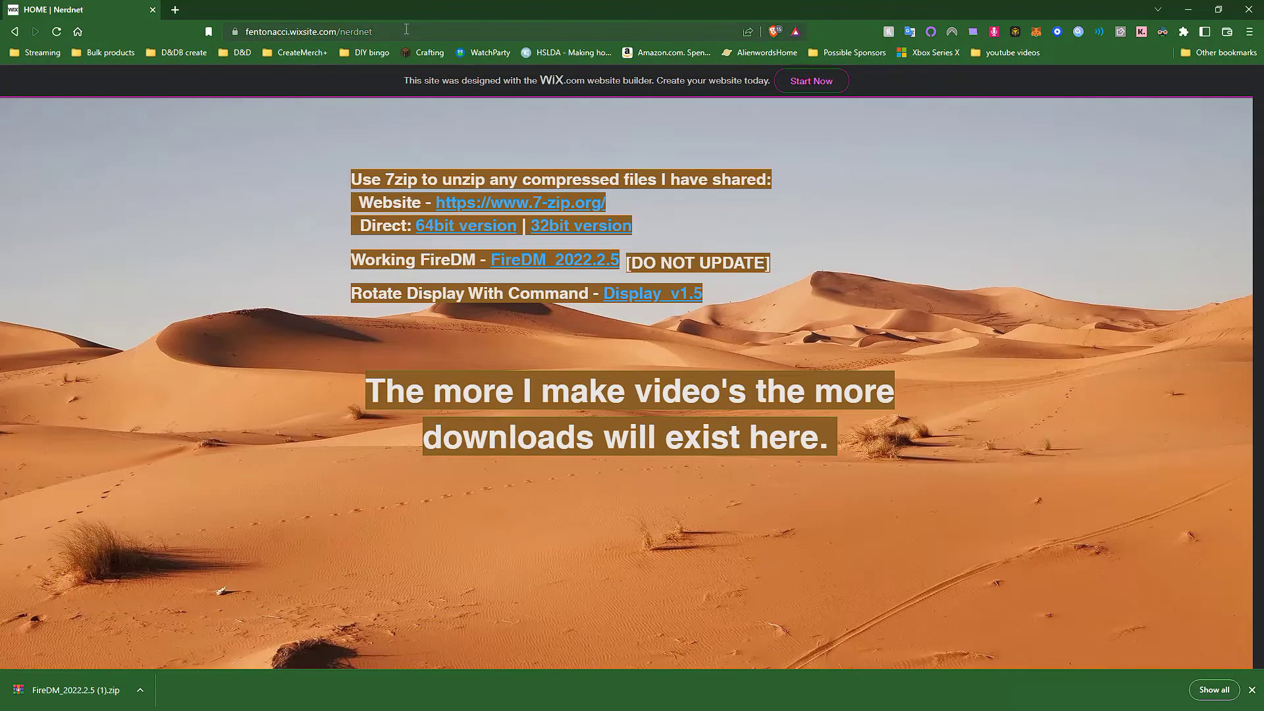
Tile Brave on the left half and FireDM on the right half of the screen.
left_click(175, 9)
left_click_drag(765, 19, 3, 3)
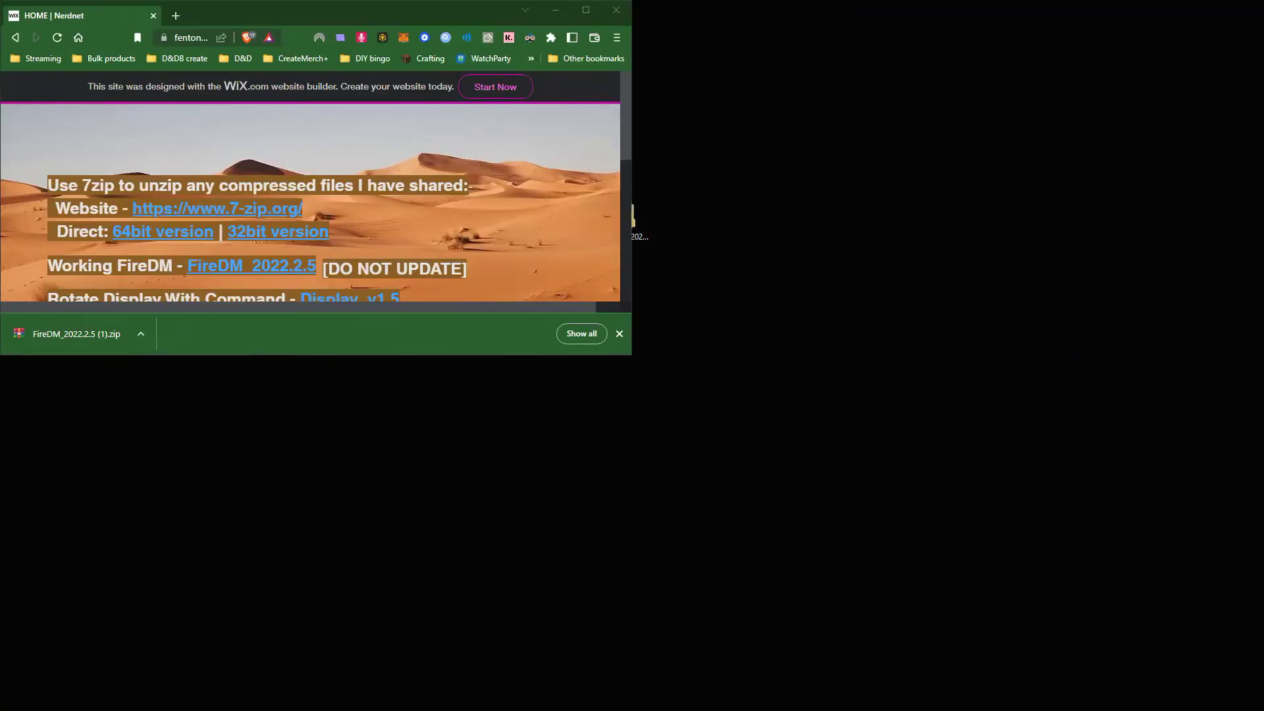
left_click(862, 274)
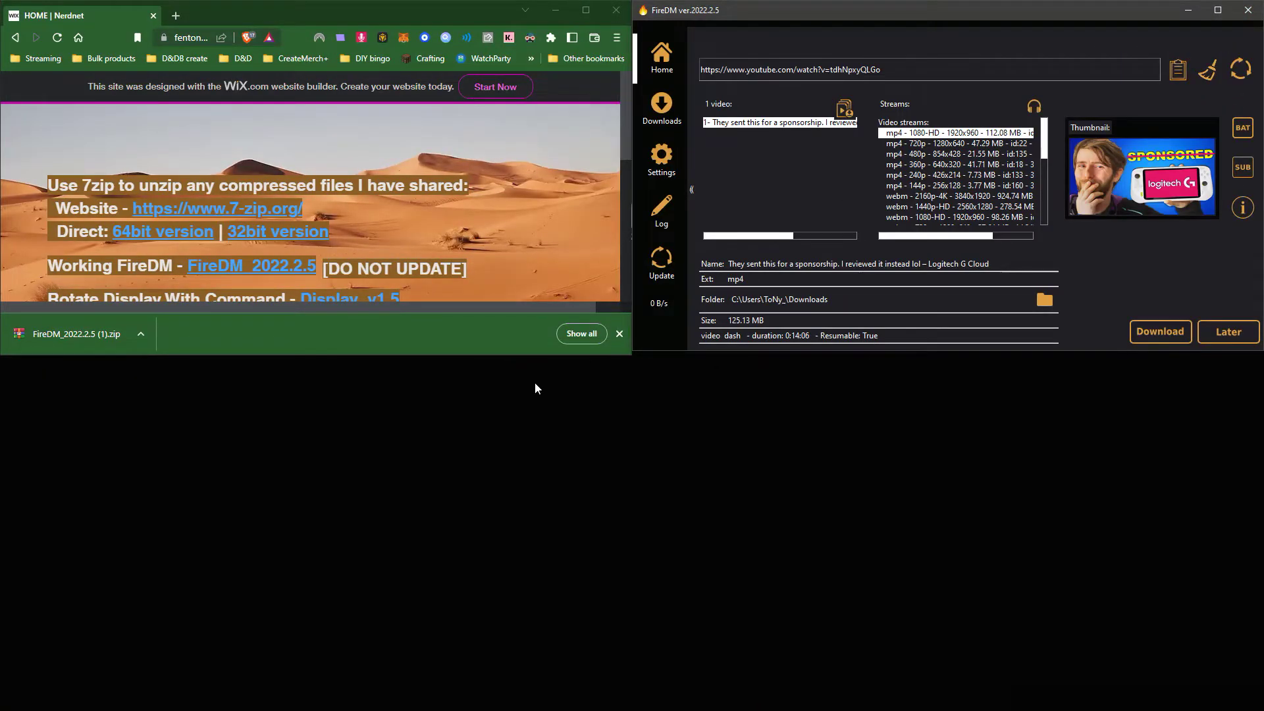
left_click_drag(527, 356, 531, 706)
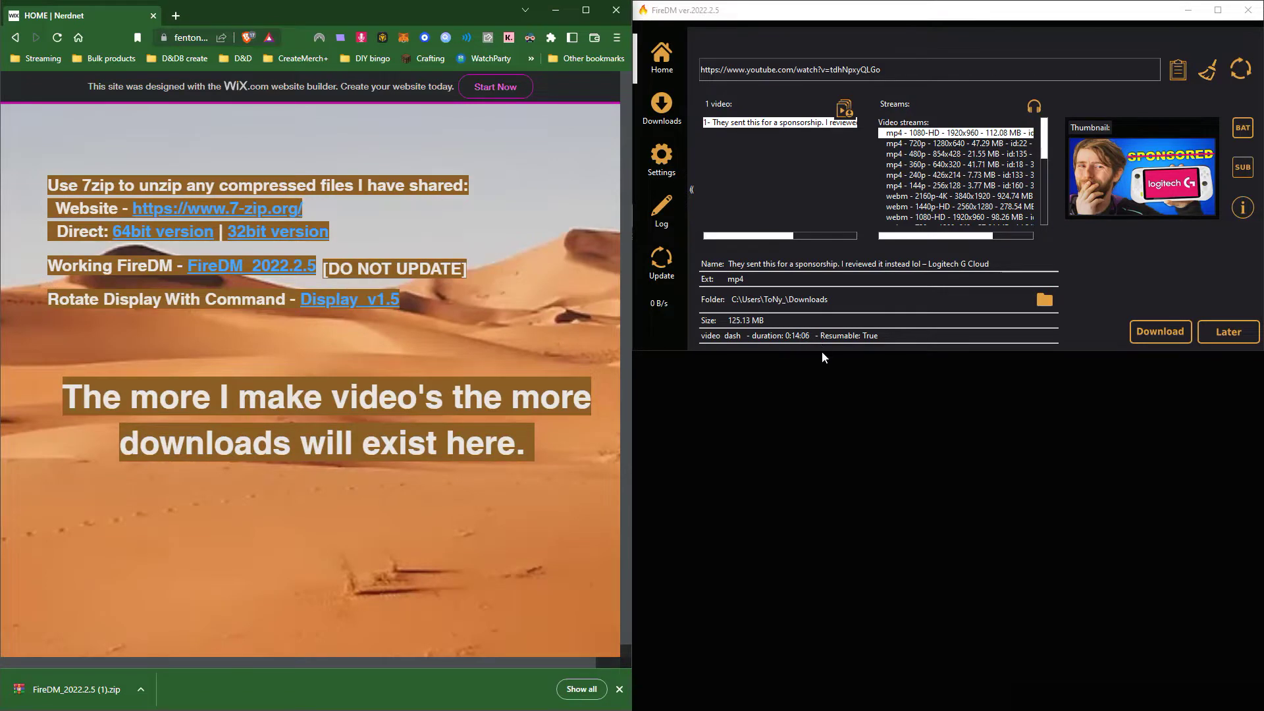
left_click_drag(821, 351, 823, 708)
Open YouTube in a new Brave tab.
left_click(189, 39)
left_click(175, 17)
left_click(73, 212)
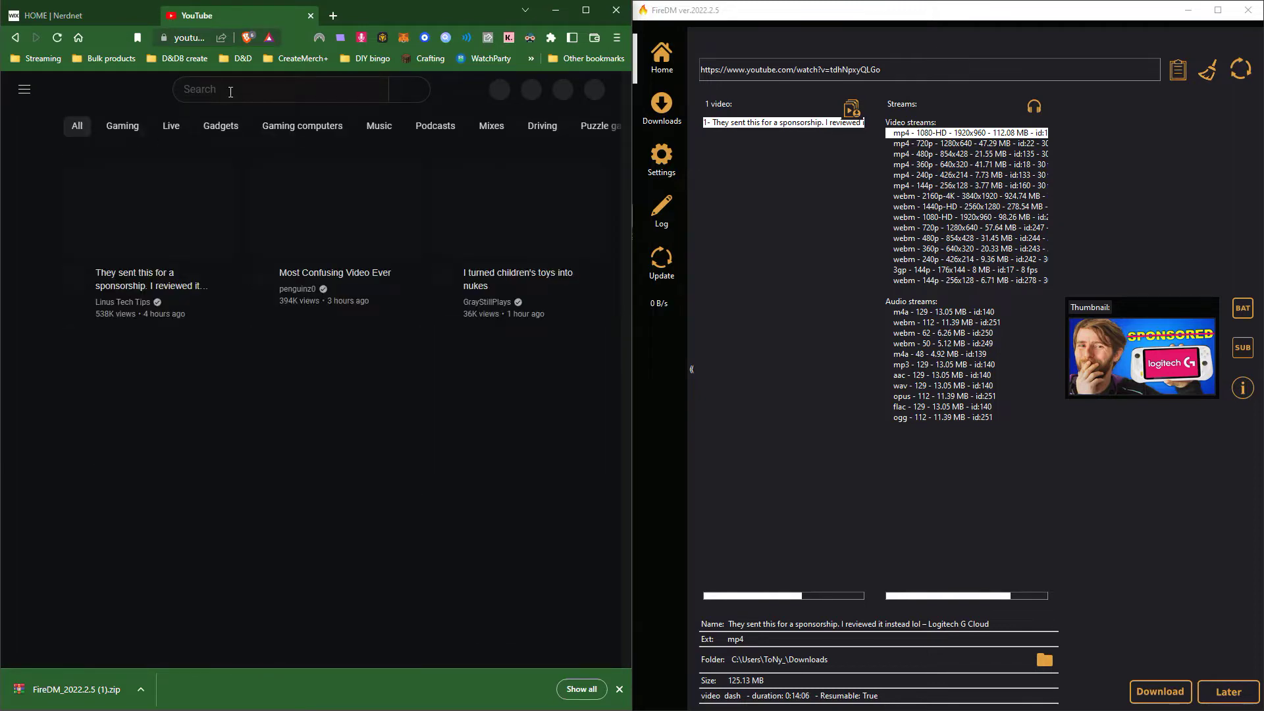
Search YouTube for '4k' and open the '2020 LG OLED | The Black 4K HDR 60fps' video.
left_click(231, 92)
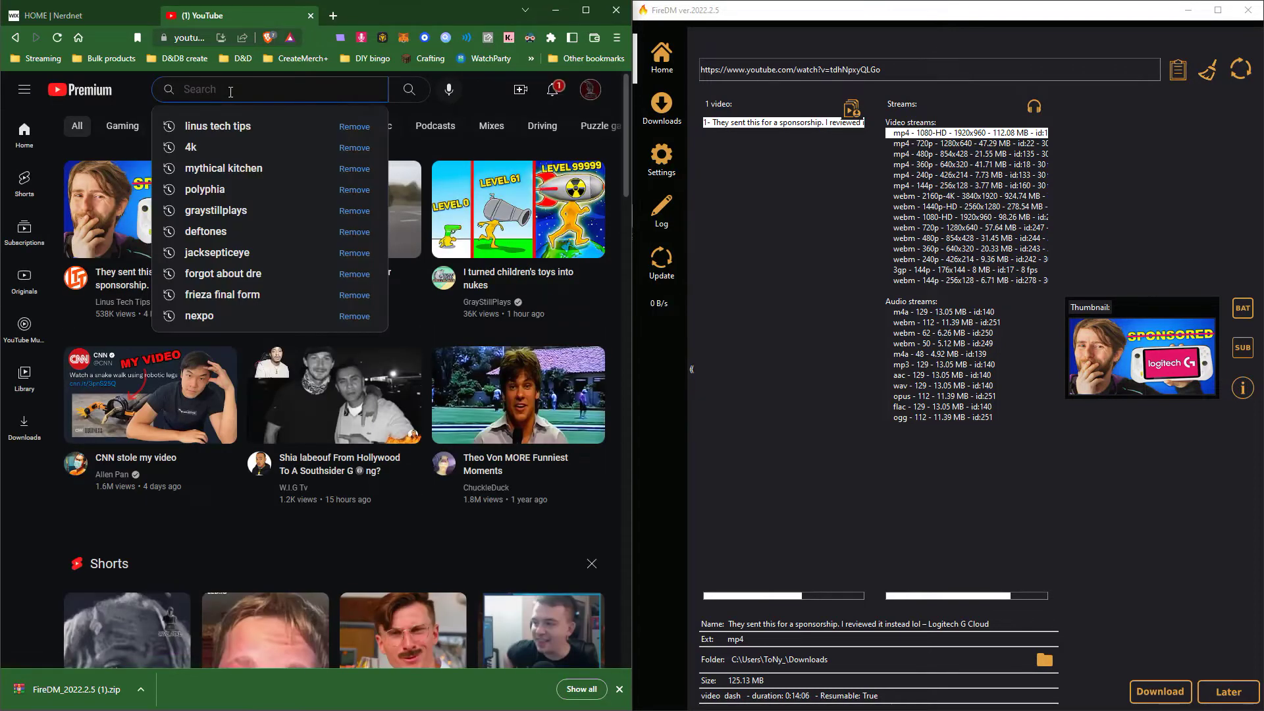
type("4k")
key("Return")
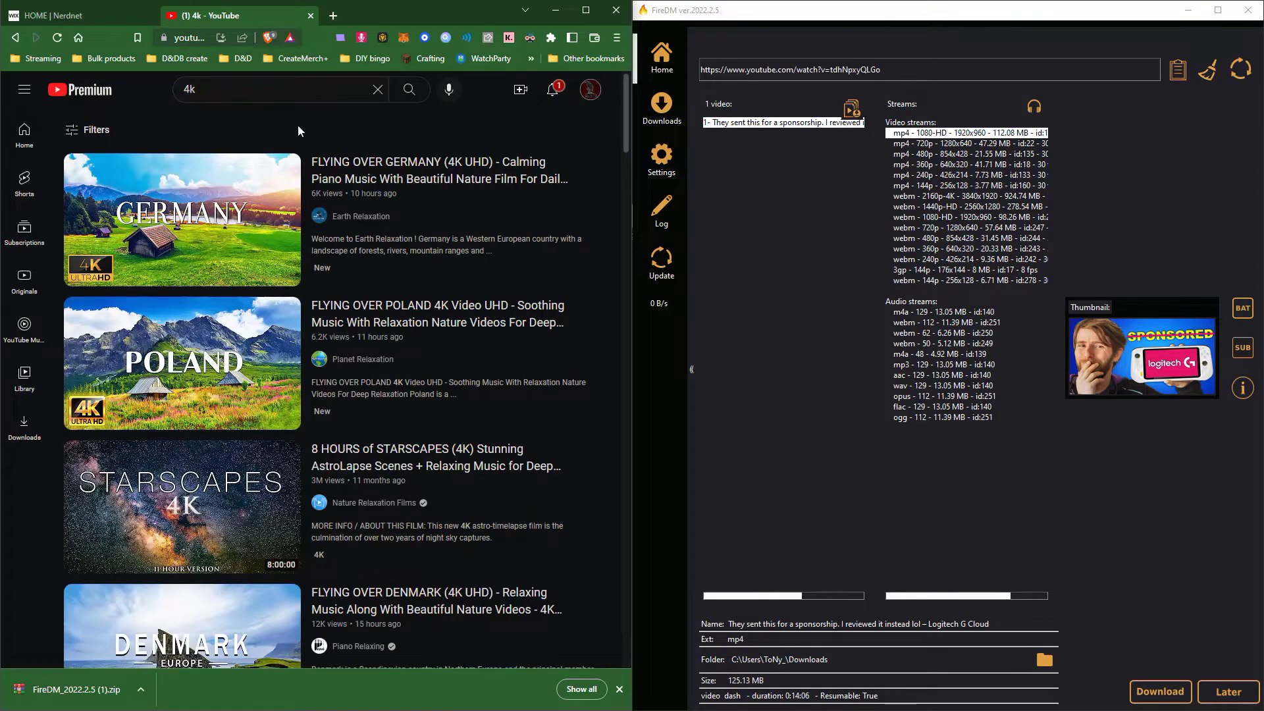
scroll(384, 280, "down", 8)
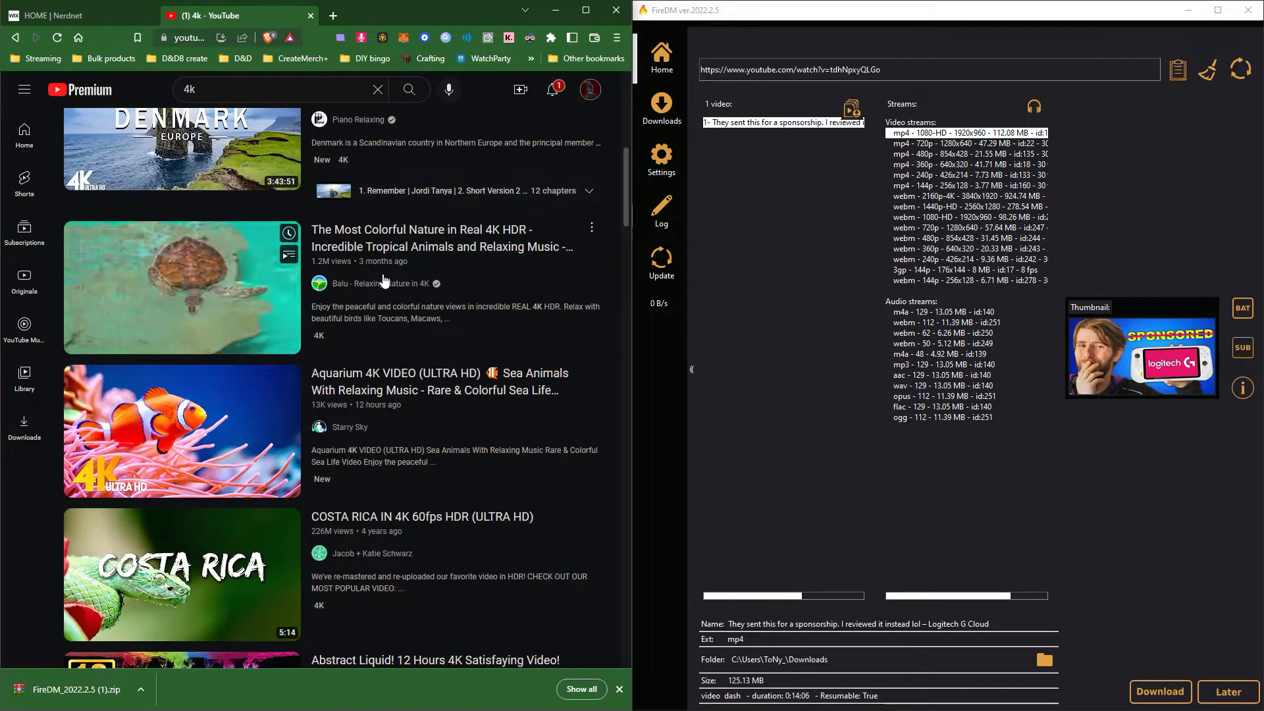
scroll(369, 369, "down", 3)
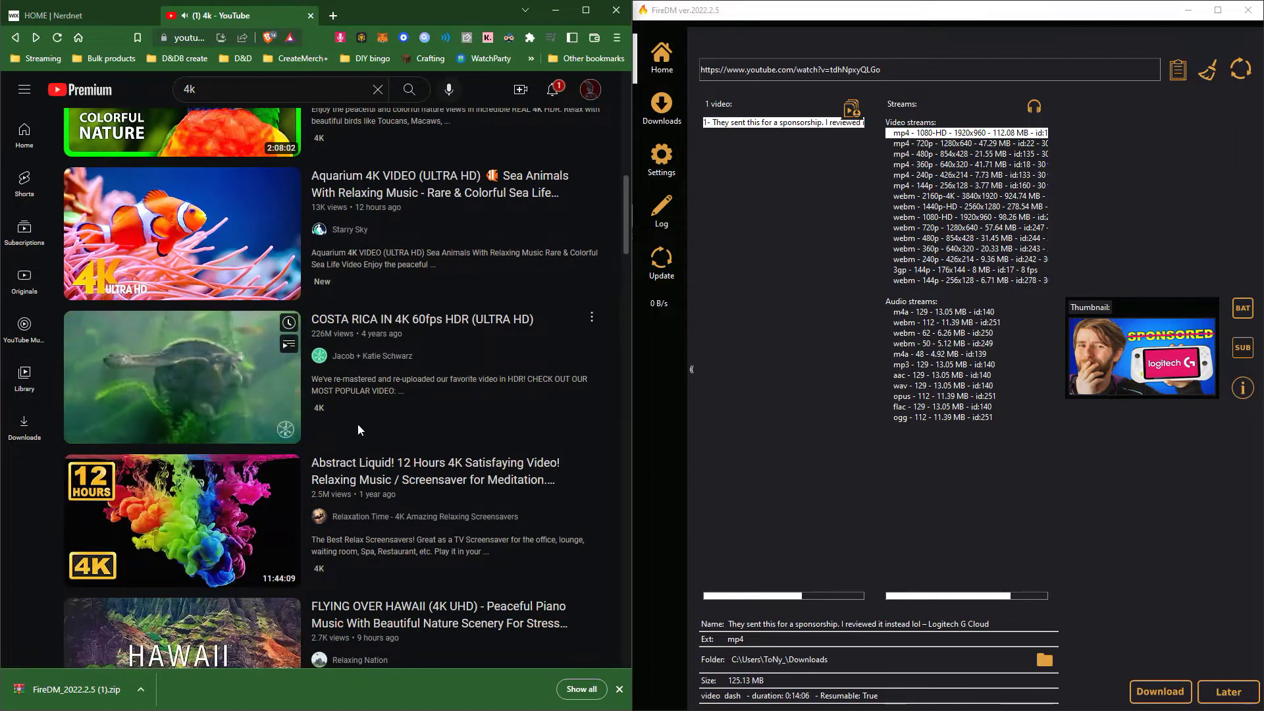
scroll(358, 425, "up", 1)
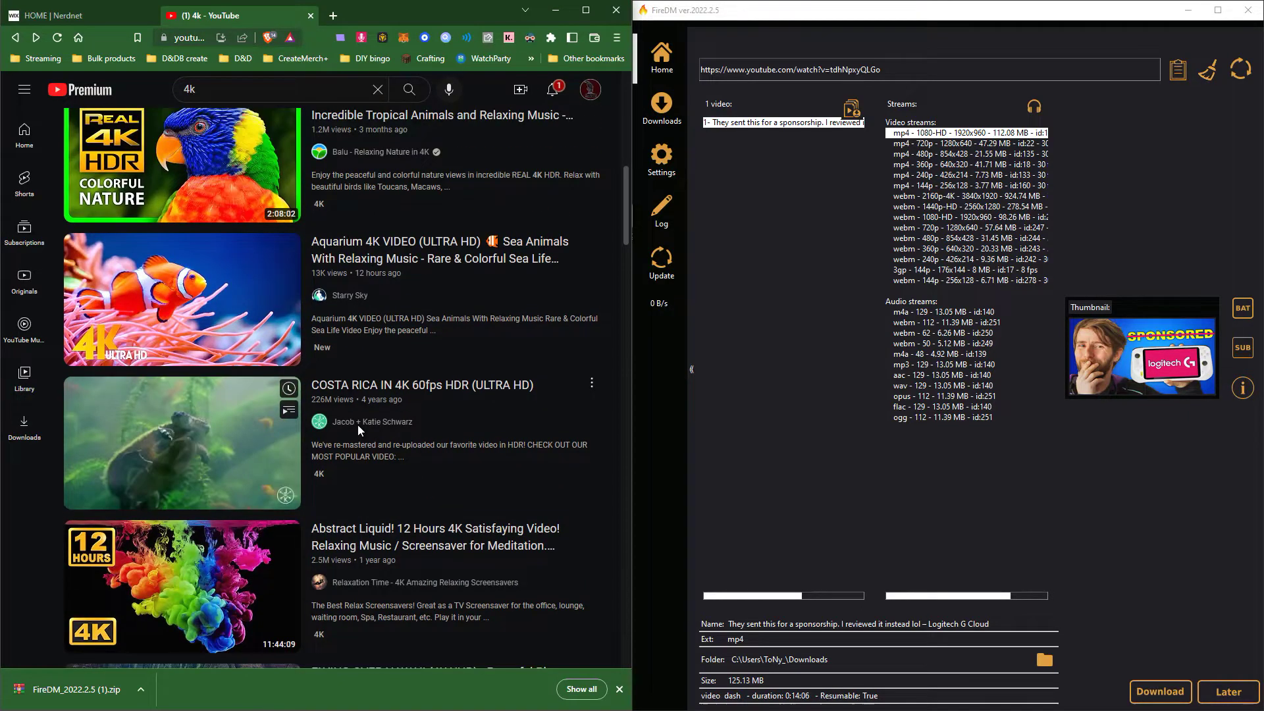
scroll(358, 424, "up", 1)
scroll(385, 393, "down", 2)
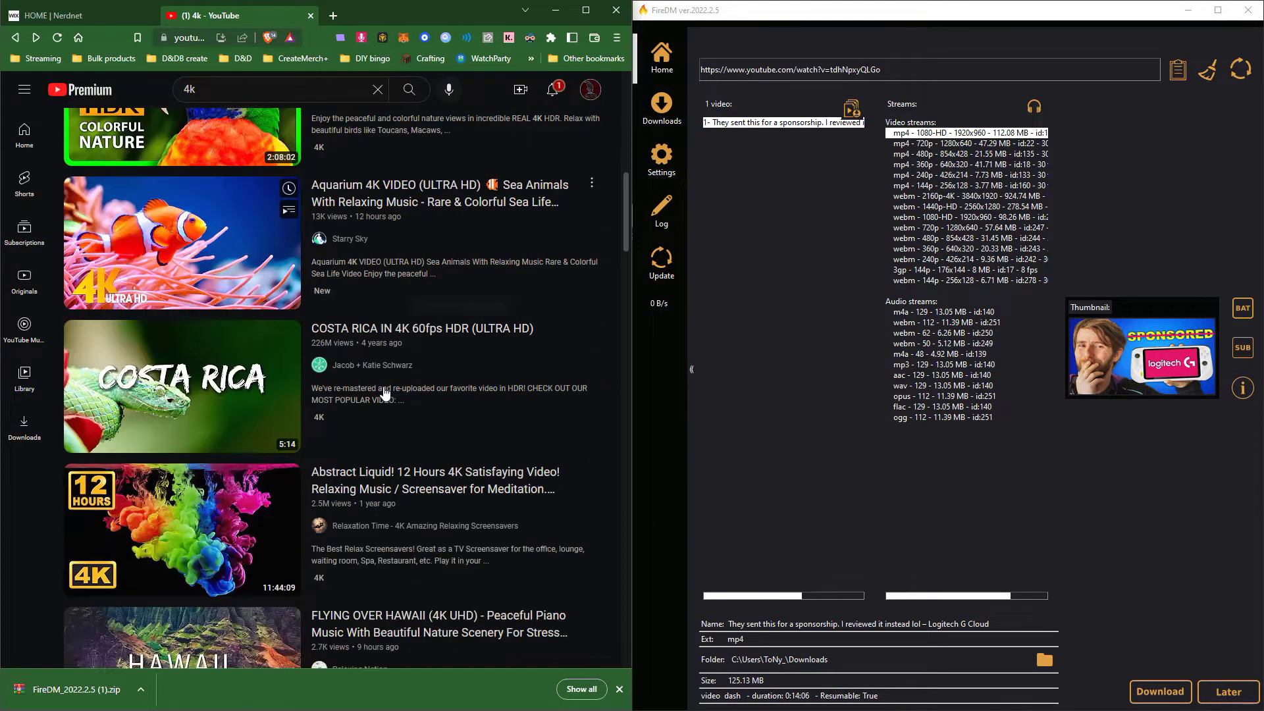
scroll(385, 395, "down", 5)
scroll(280, 421, "down", 1)
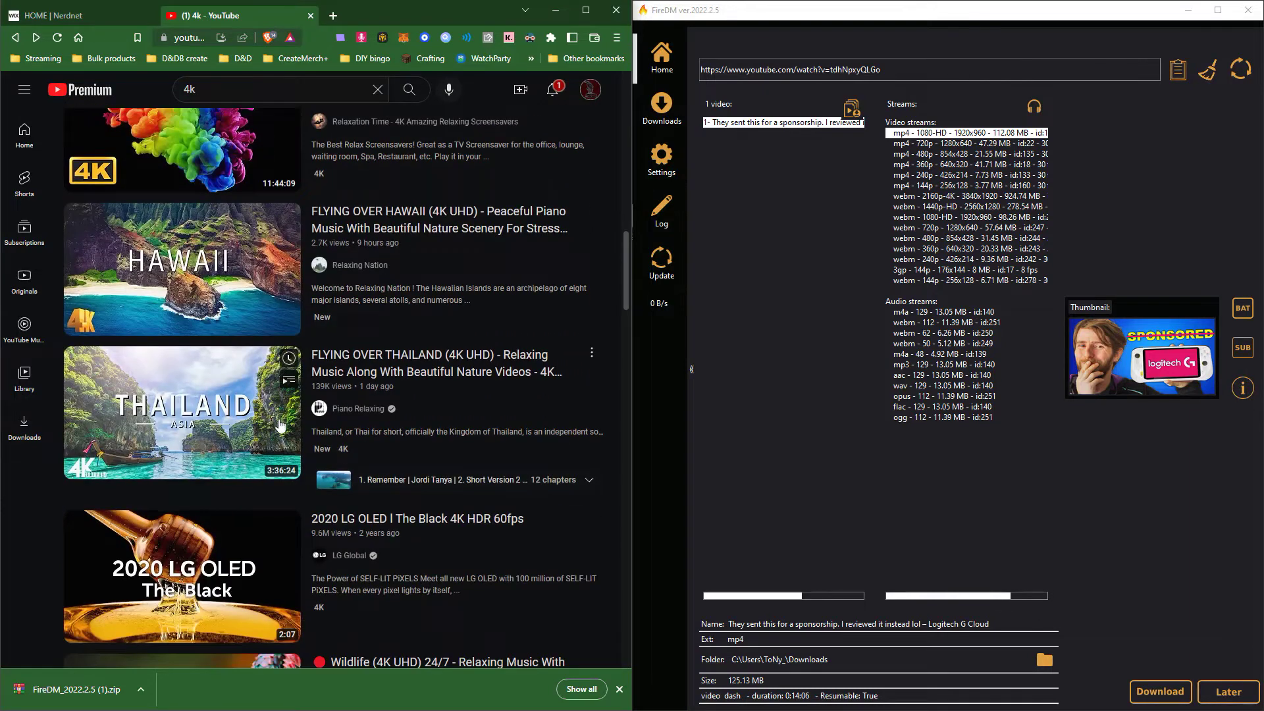
scroll(280, 425, "down", 5)
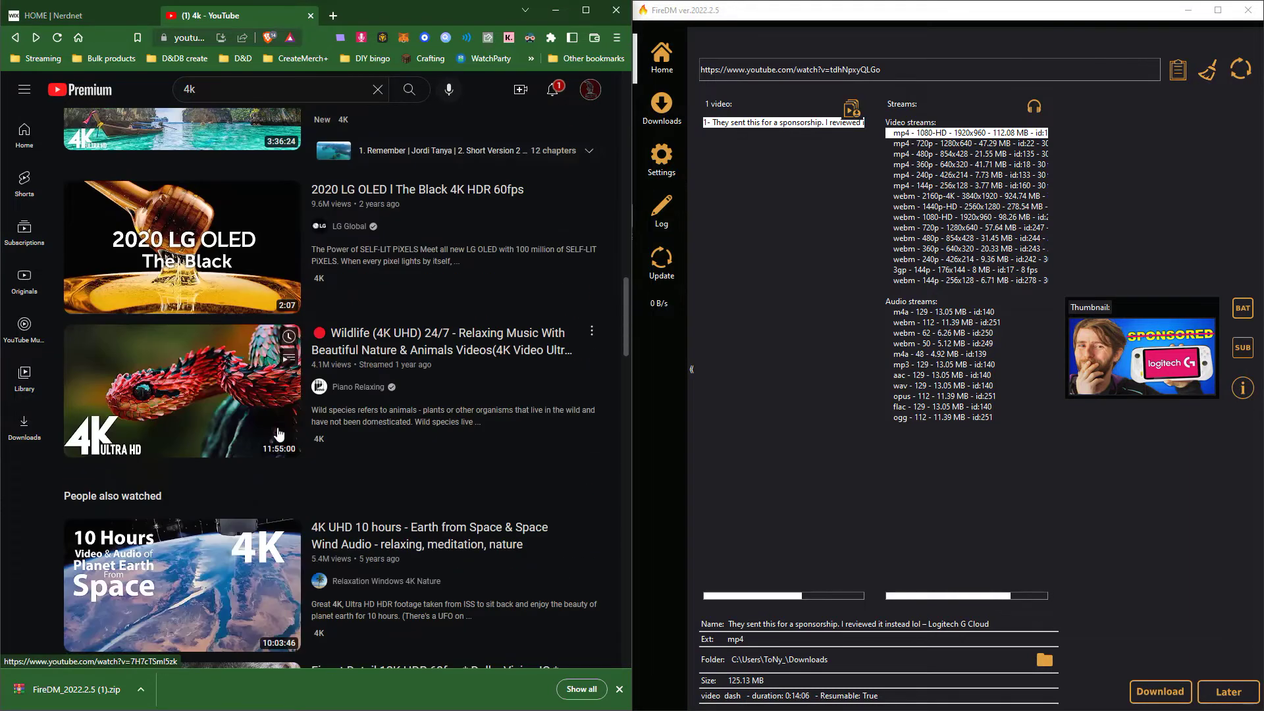
left_click(386, 191)
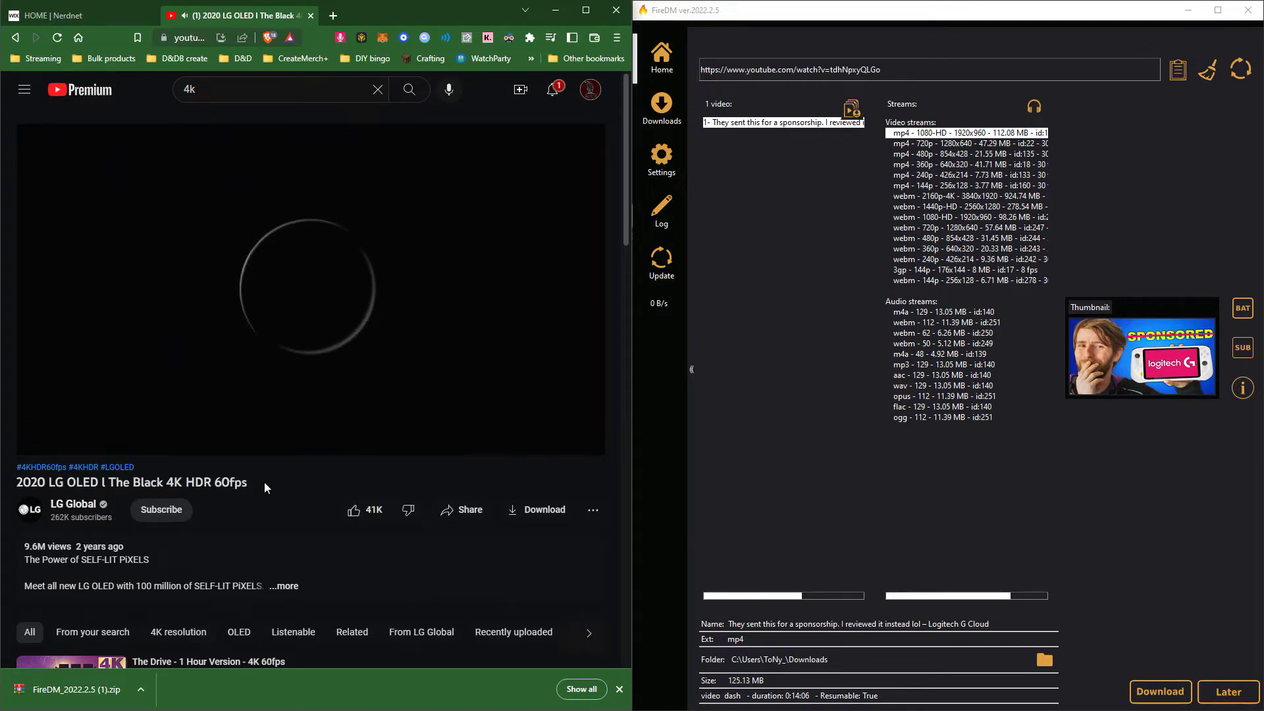
Check the video's quality settings and copy its page address.
left_click_drag(267, 485, 109, 481)
left_click(455, 439)
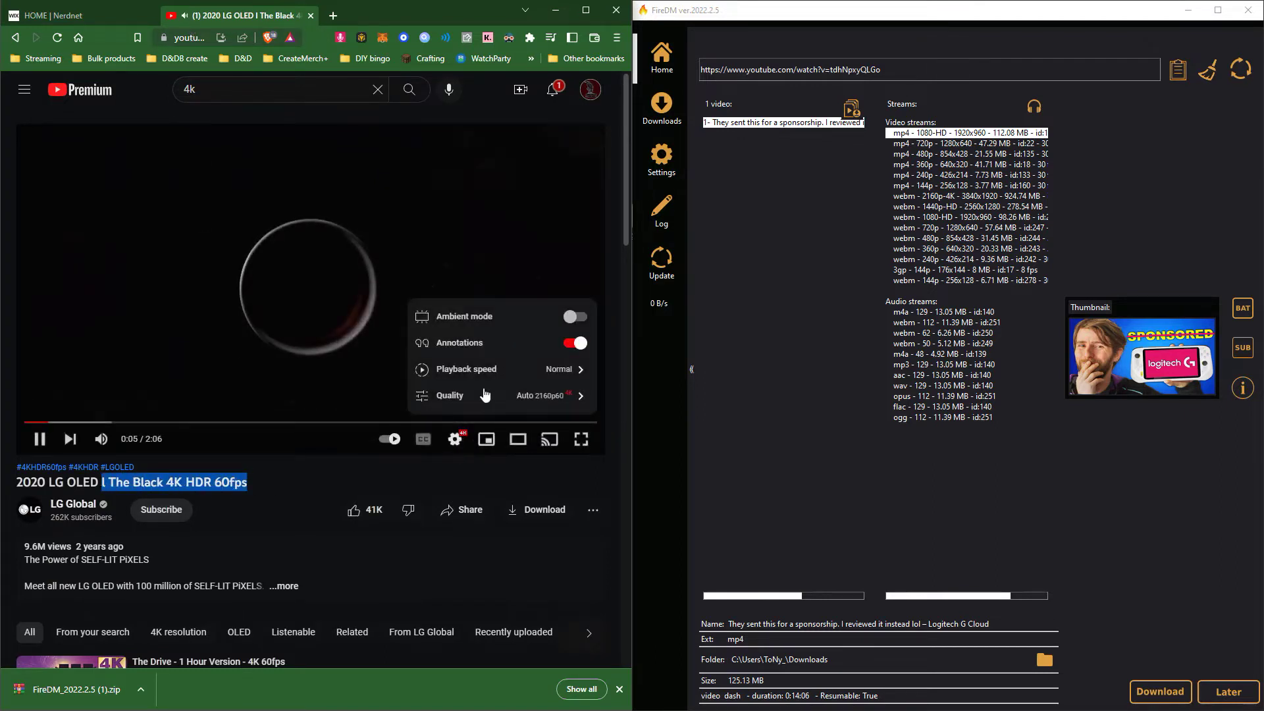
left_click(537, 393)
left_click(537, 403)
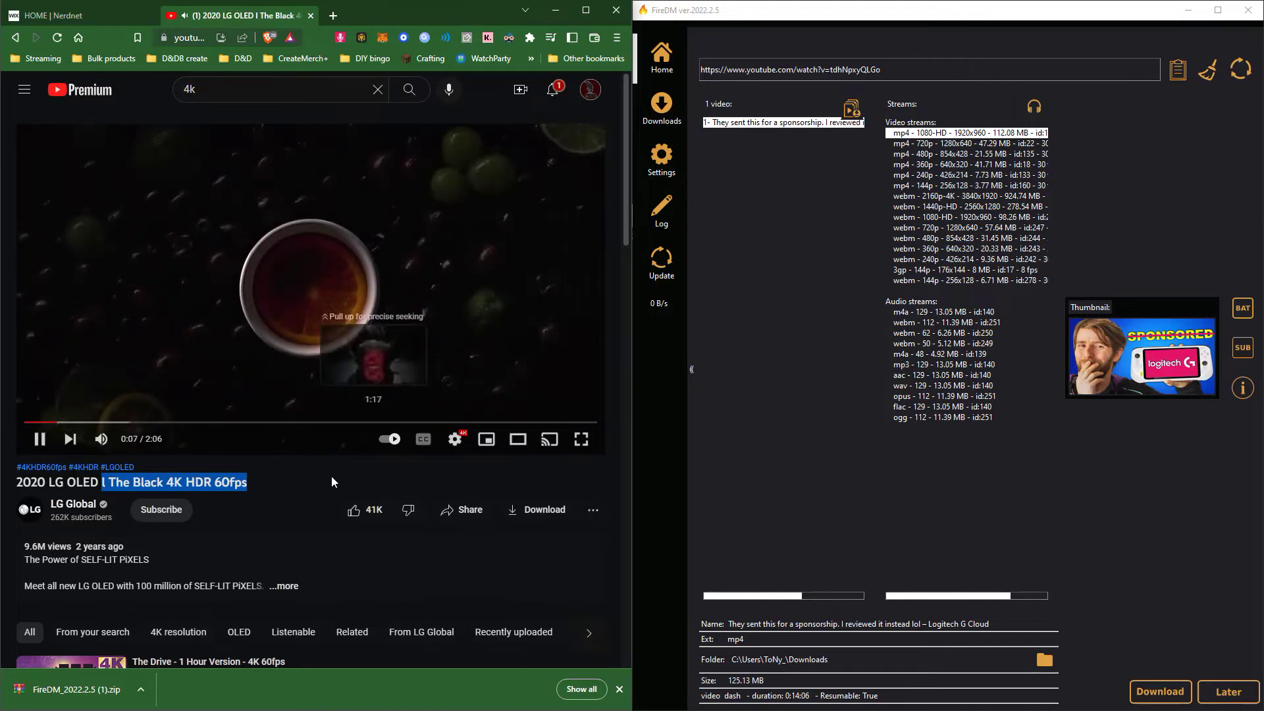
left_click(331, 476)
right_click(193, 36)
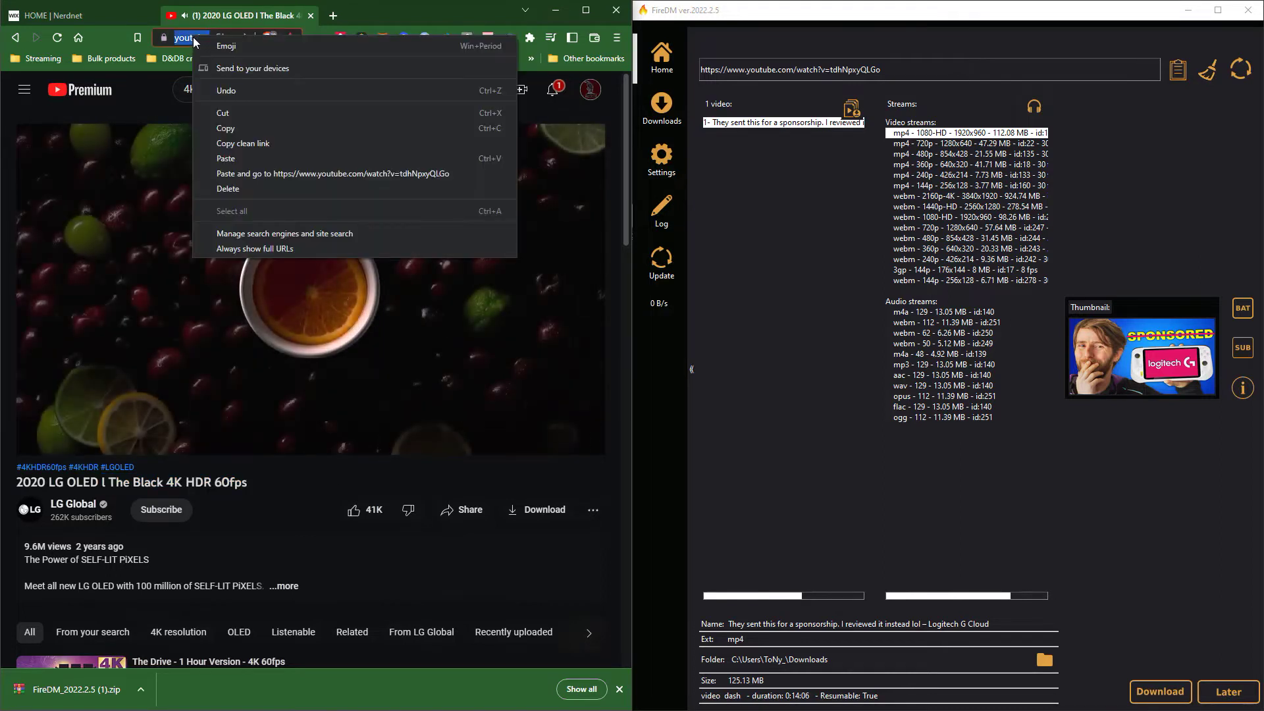
left_click(243, 129)
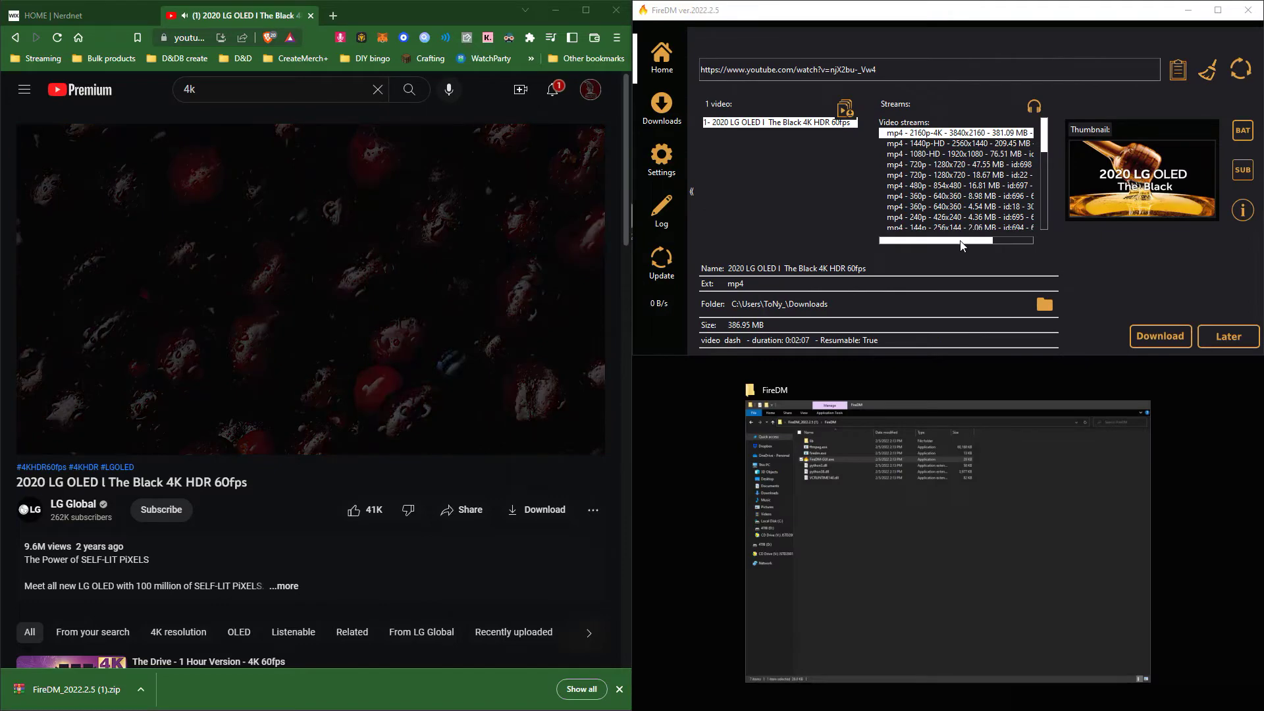
Enlarge the FireDM window so the full Video streams and Audio streams lists show.
left_click_drag(961, 242, 925, 241)
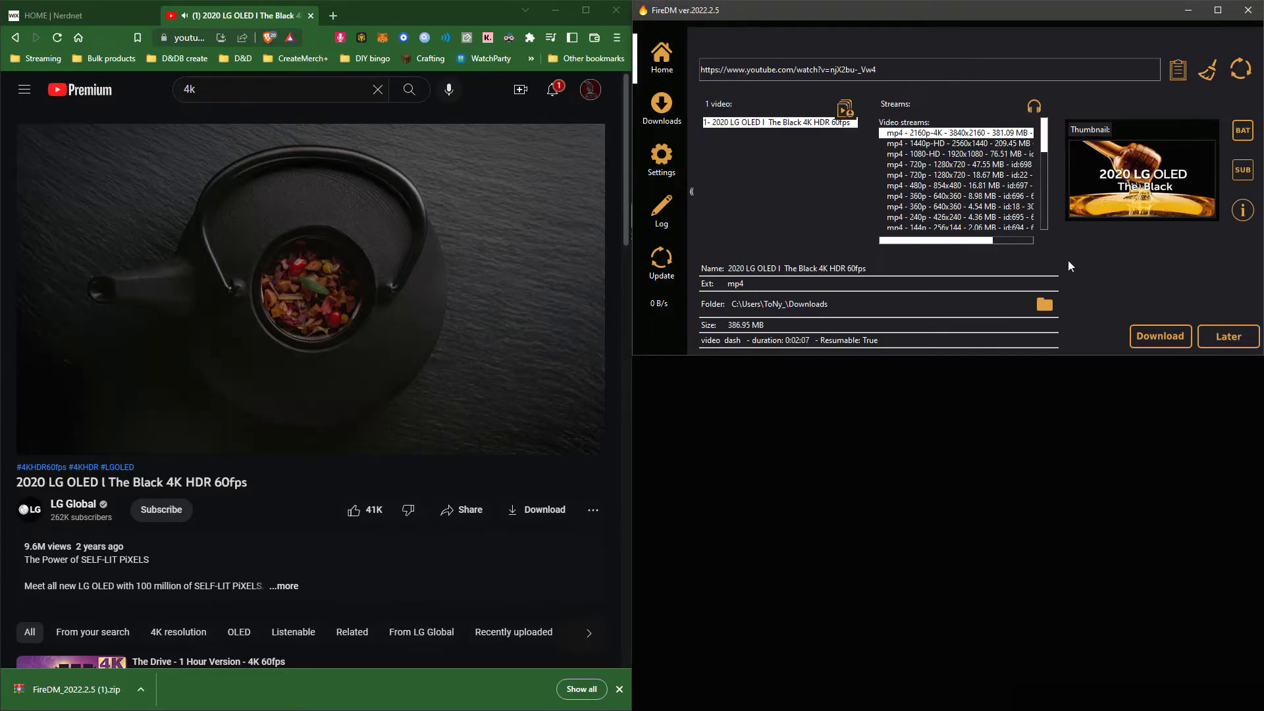
left_click_drag(1070, 359, 1073, 708)
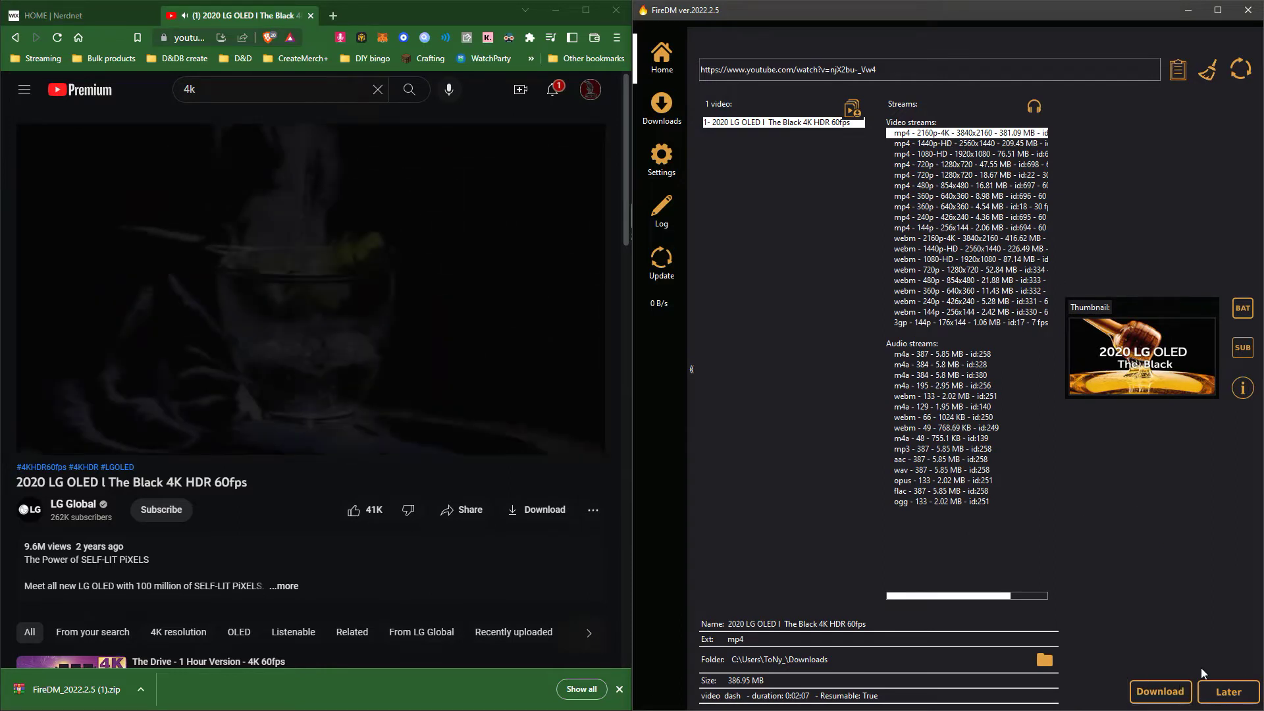
Set FireDM's download folder to Desktop and download the 2160p-4K mp4 stream.
left_click(1072, 666)
left_click(691, 175)
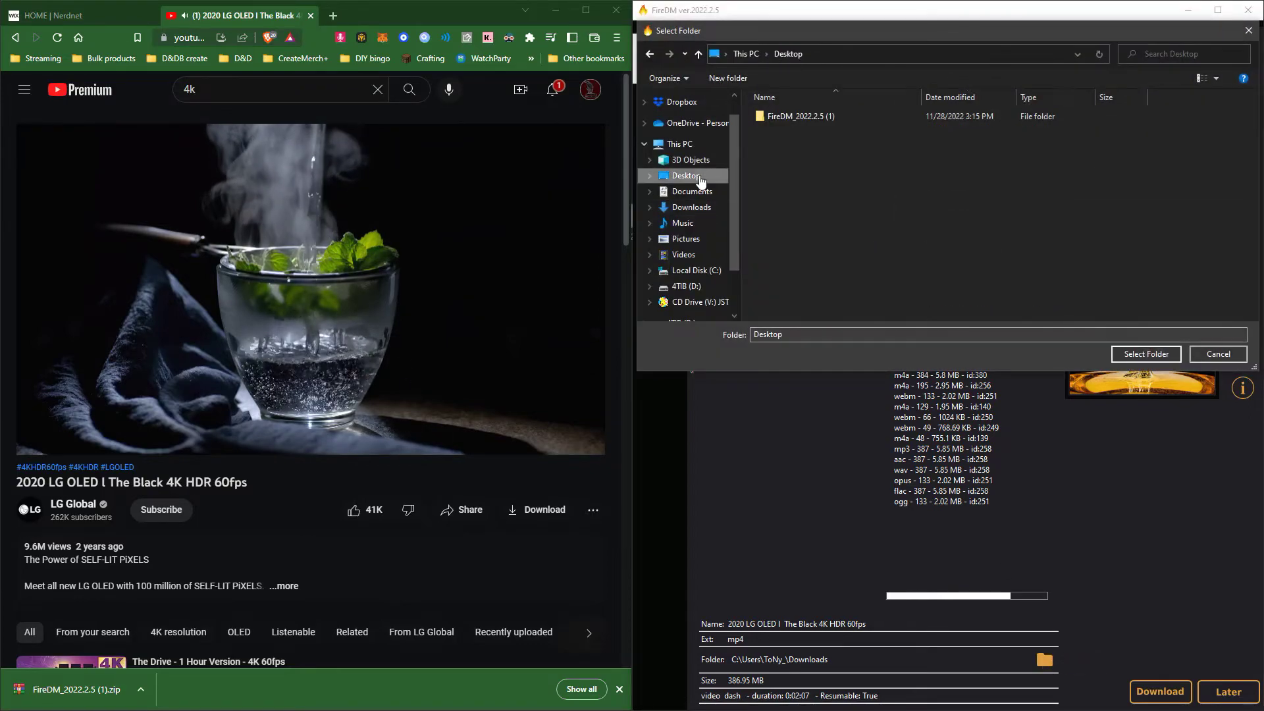
left_click(1158, 356)
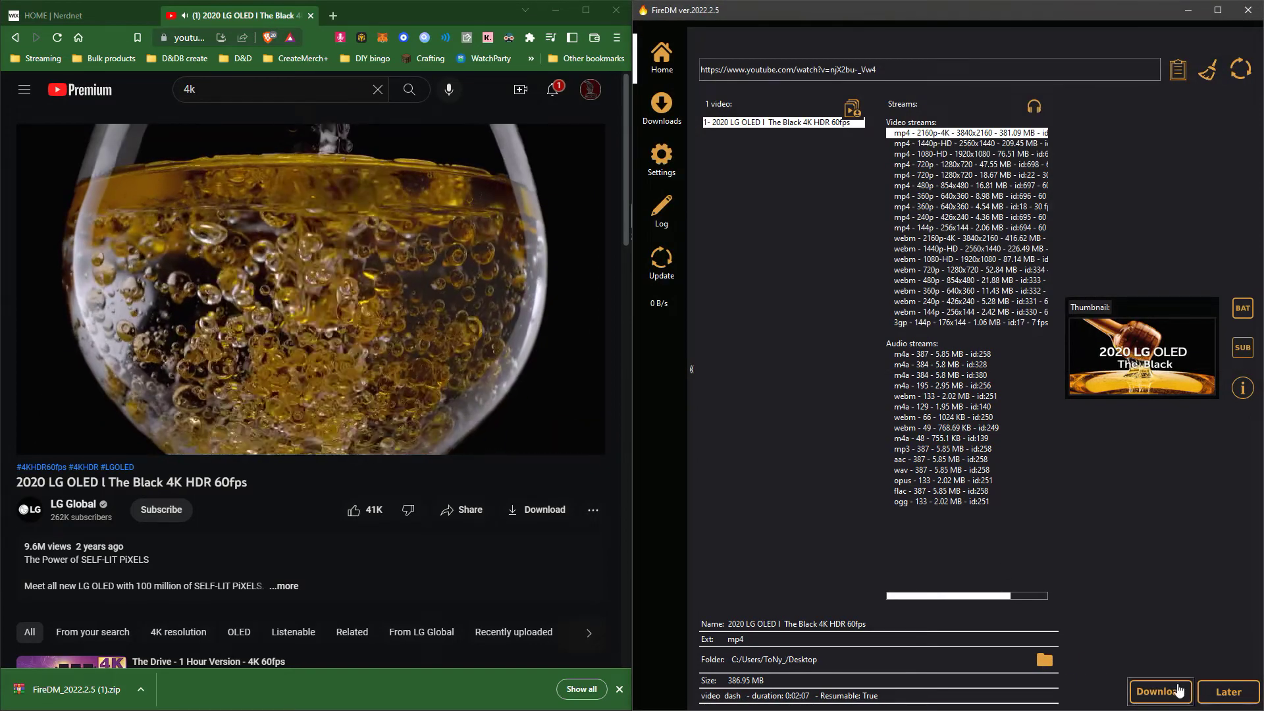
left_click(1160, 691)
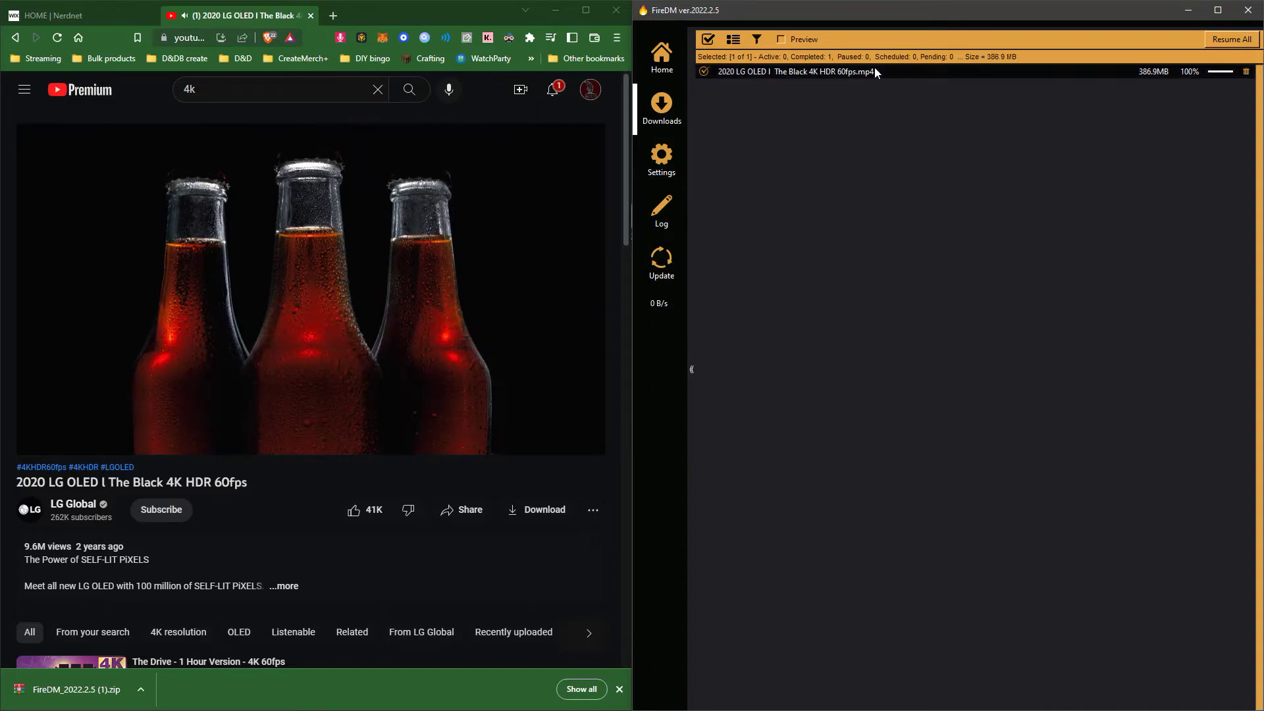
Minimize FireDM and Brave to reveal the desktop icons.
left_click(1188, 10)
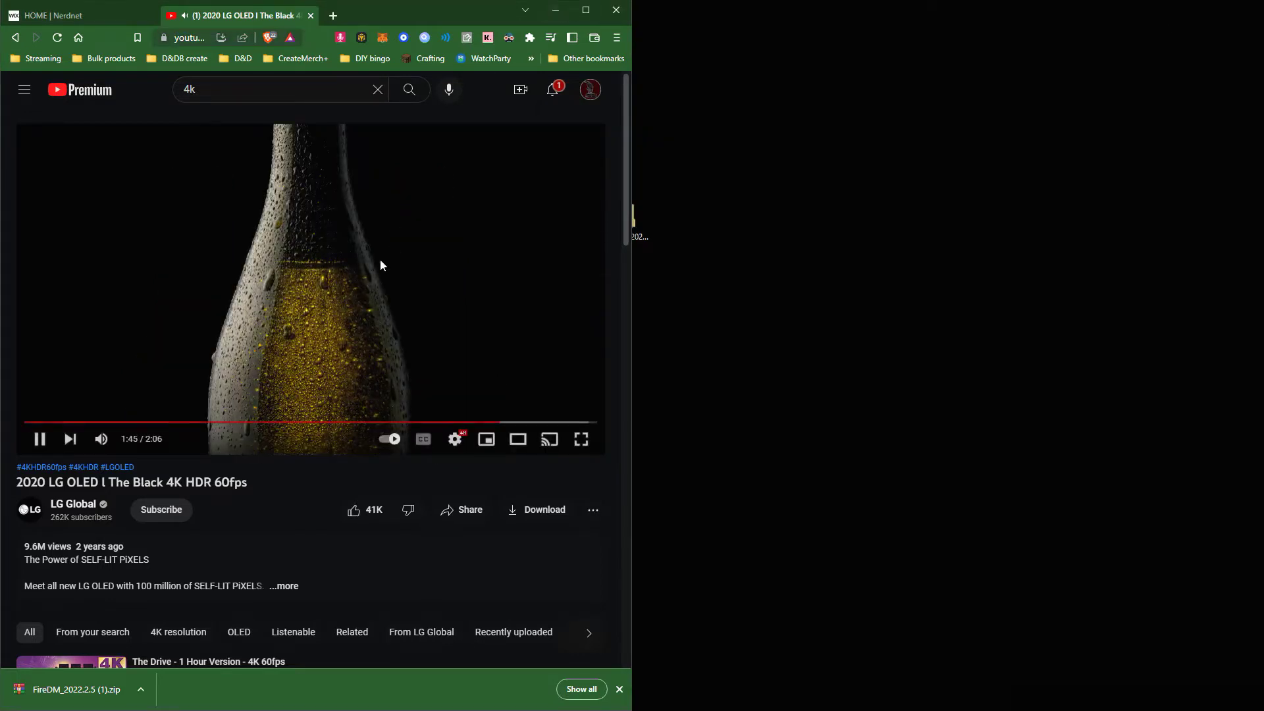
left_click(555, 10)
left_click_drag(22, 104, 703, 248)
left_click(600, 258)
Move '2020 LG OLED I The Black 4K HDR 60fps.mp4' beside the FireDM icons and play it.
left_click(29, 92)
left_click_drag(30, 93, 680, 227)
right_click(687, 231)
left_click(711, 242)
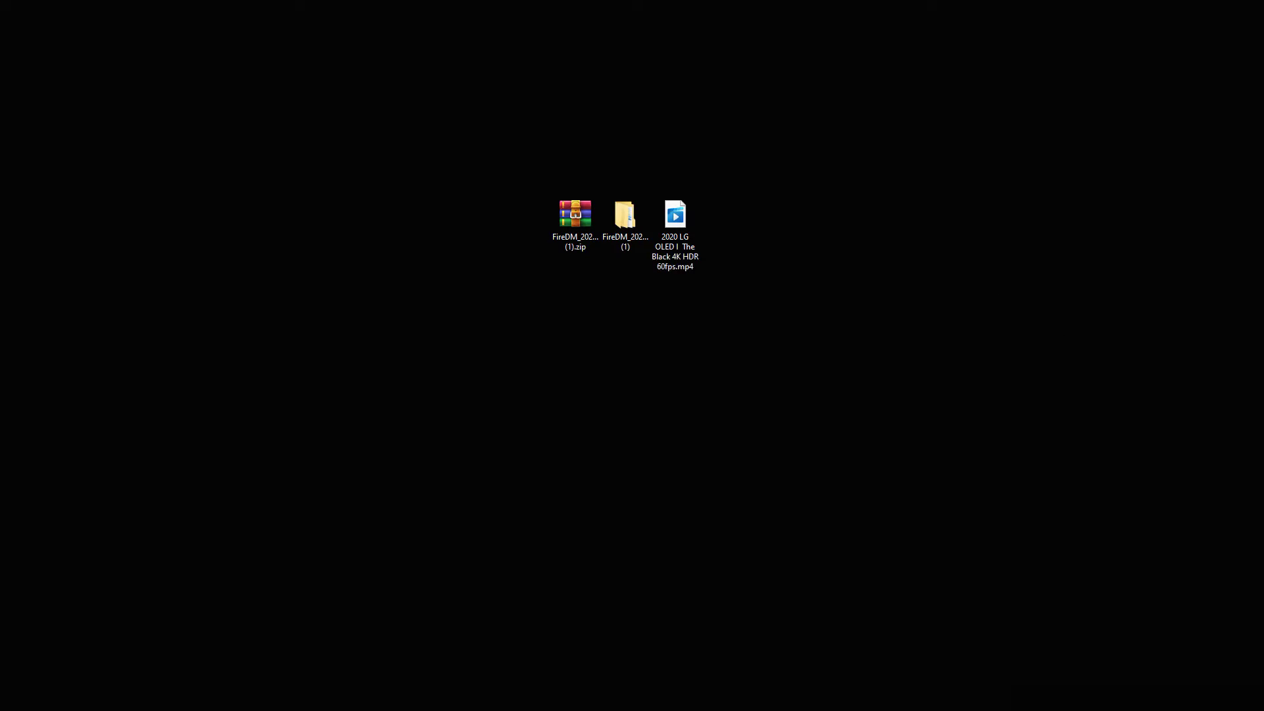
Maximize FireDM and review its Update tab offering FireDM 2022.4.14 and yt_dlp 2022.11.11.
left_click_drag(1263, 14, 649, 14)
left_click(957, 13)
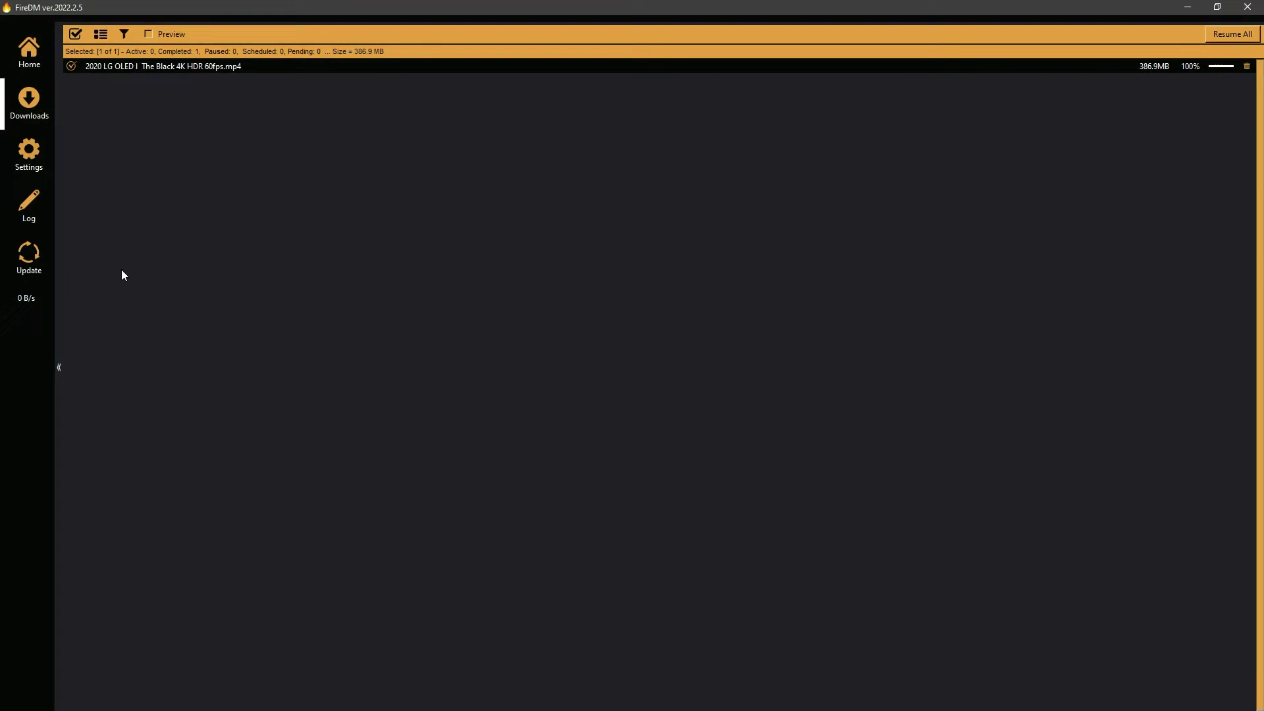
left_click(29, 258)
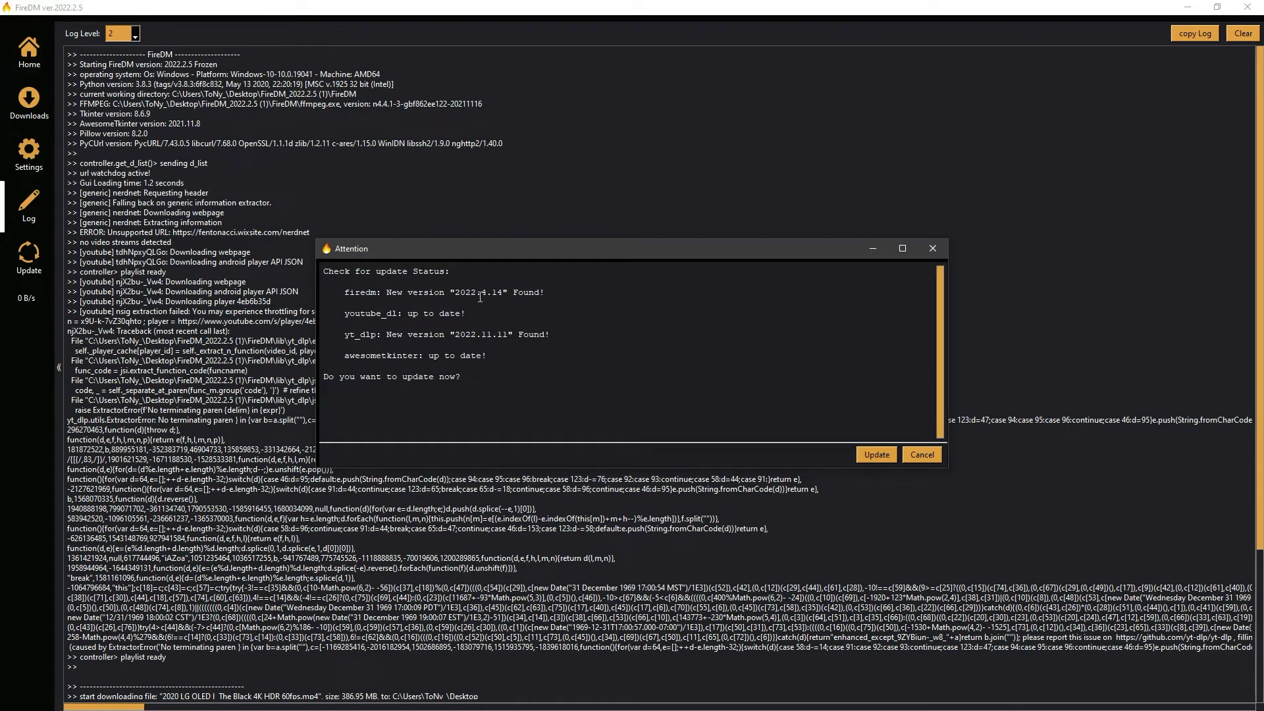
left_click_drag(344, 292, 442, 298)
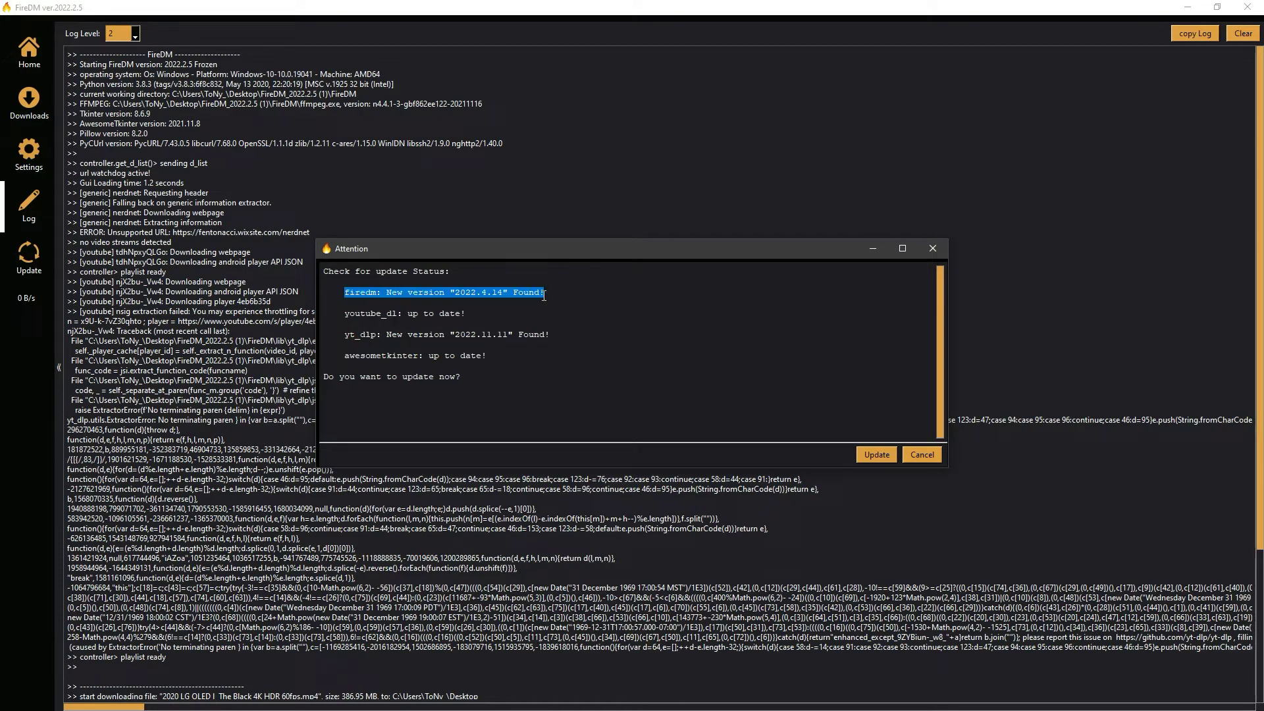
left_click_drag(517, 362, 348, 313)
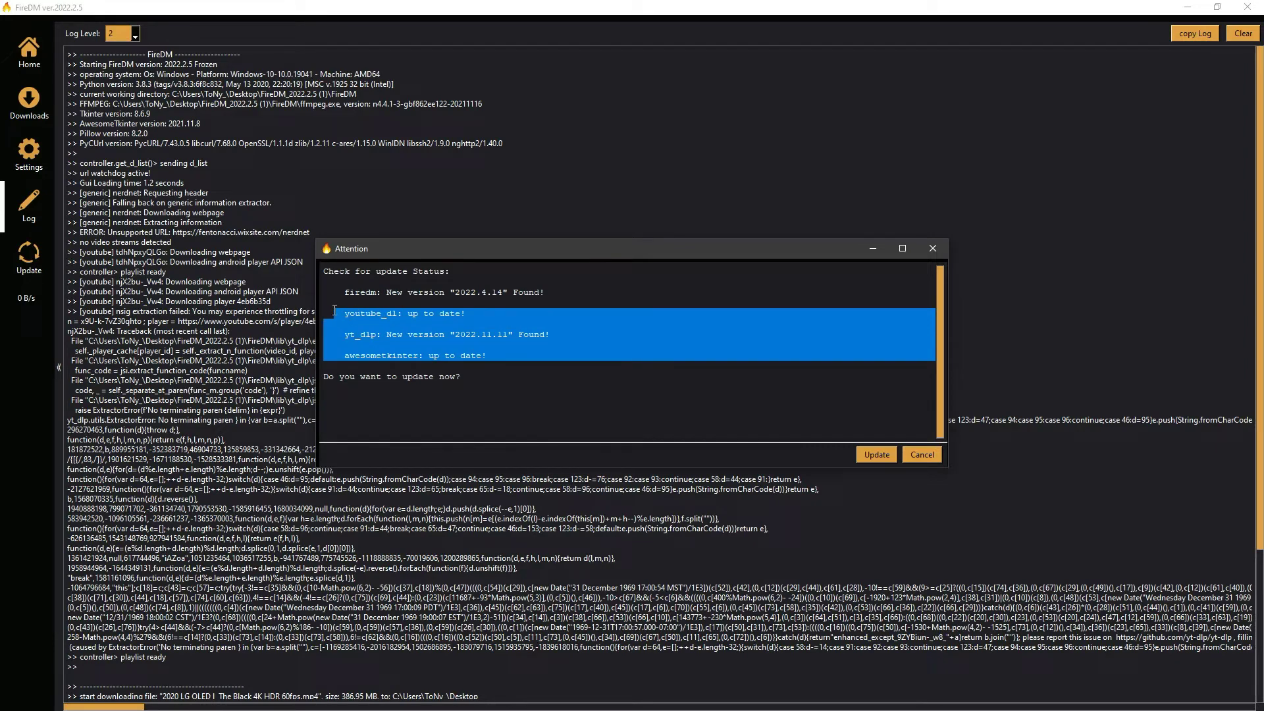
left_click(521, 352)
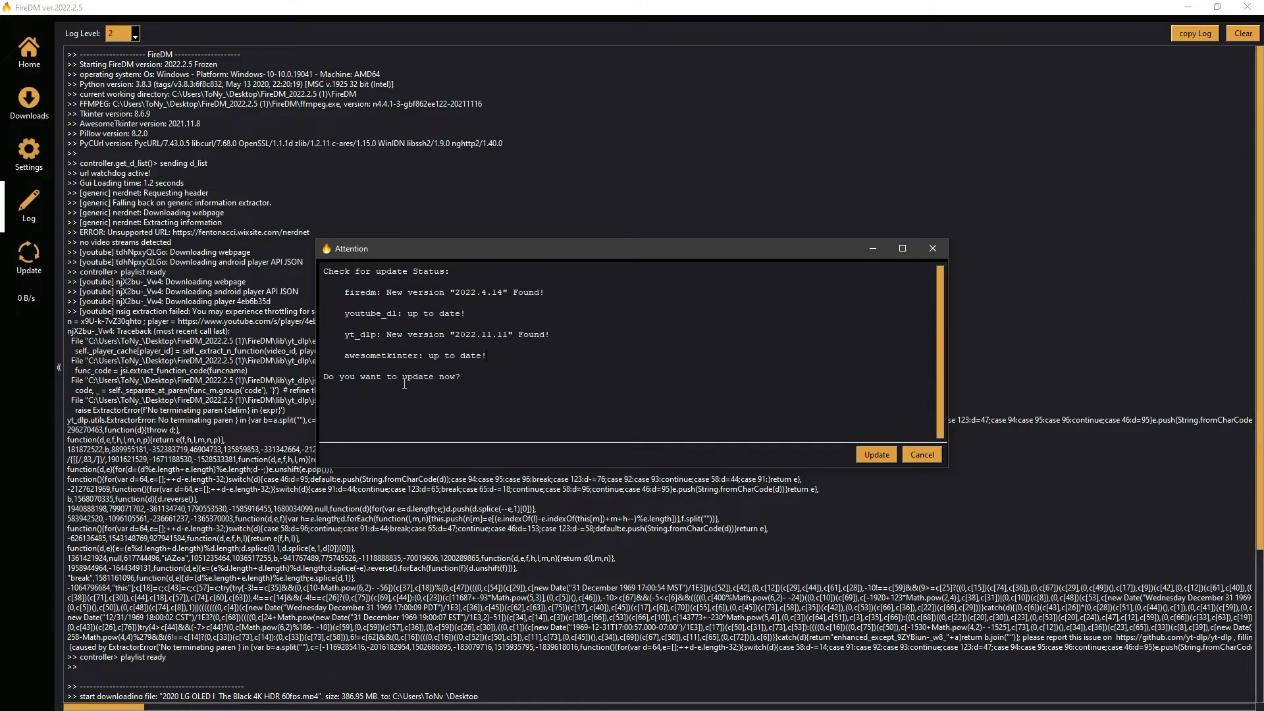
Install the firedm and yt_dlp updates, dismiss the results, and close FireDM.
left_click(866, 461)
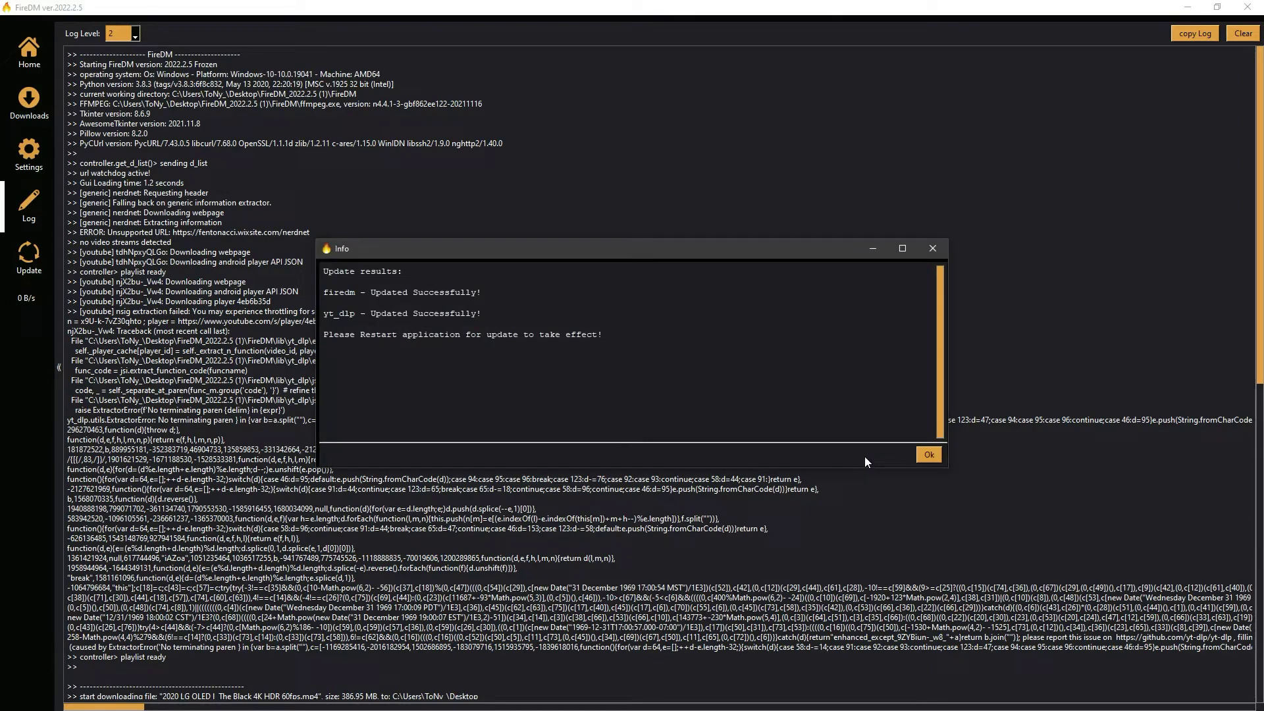
left_click_drag(611, 338, 320, 337)
left_click(492, 363)
left_click(929, 454)
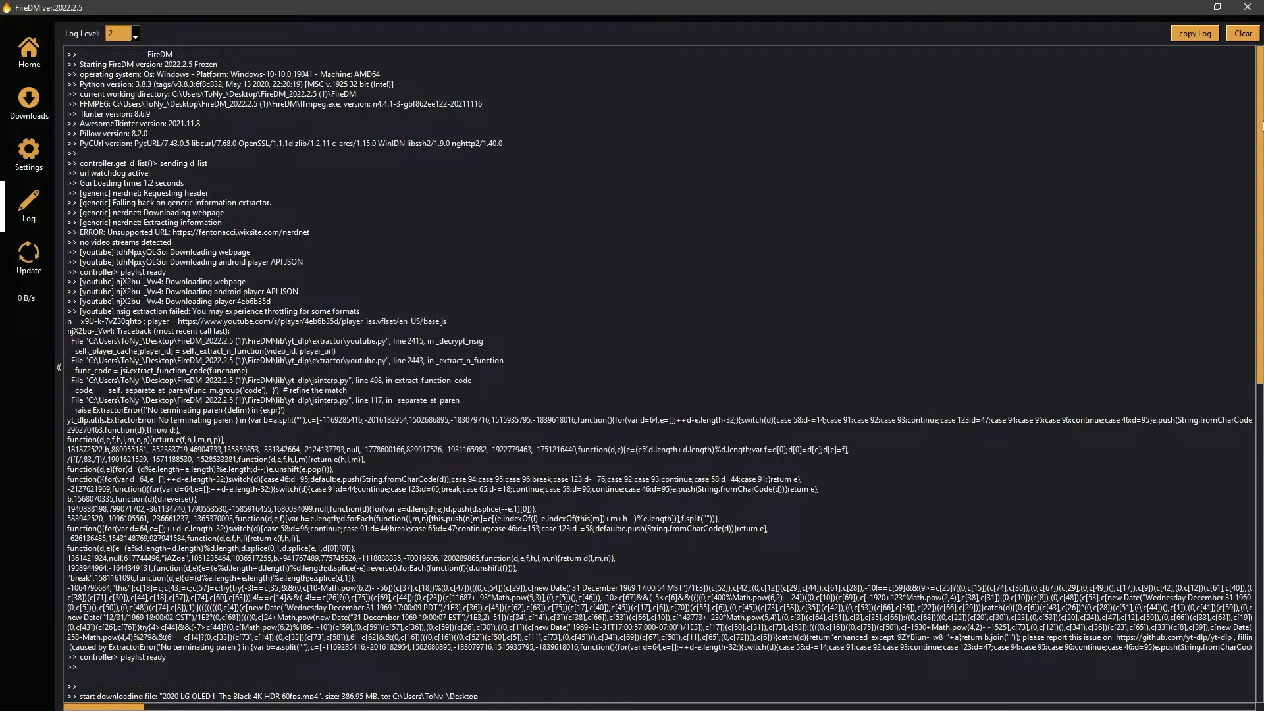
left_click(1247, 7)
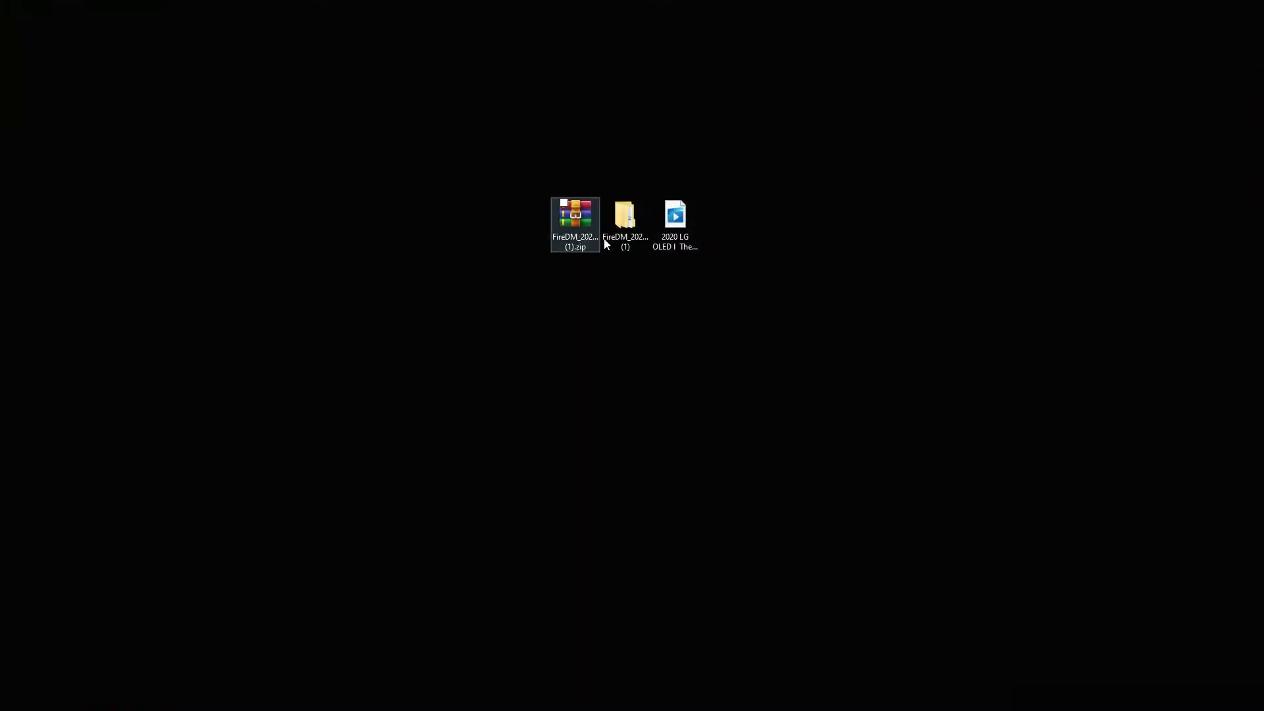
Relaunch the updated FireDM-GUI.exe from the desktop FireDM_2022.2.5 (1) folder.
double_click(624, 218)
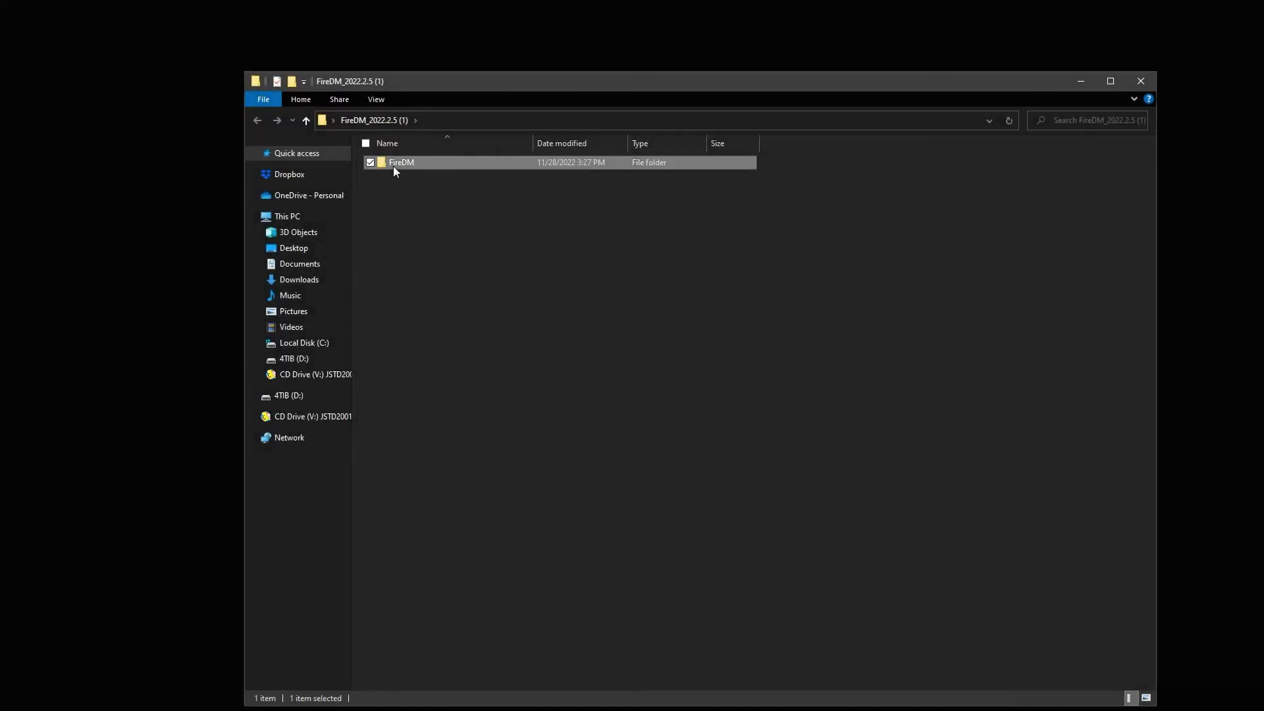
double_click(393, 164)
double_click(415, 217)
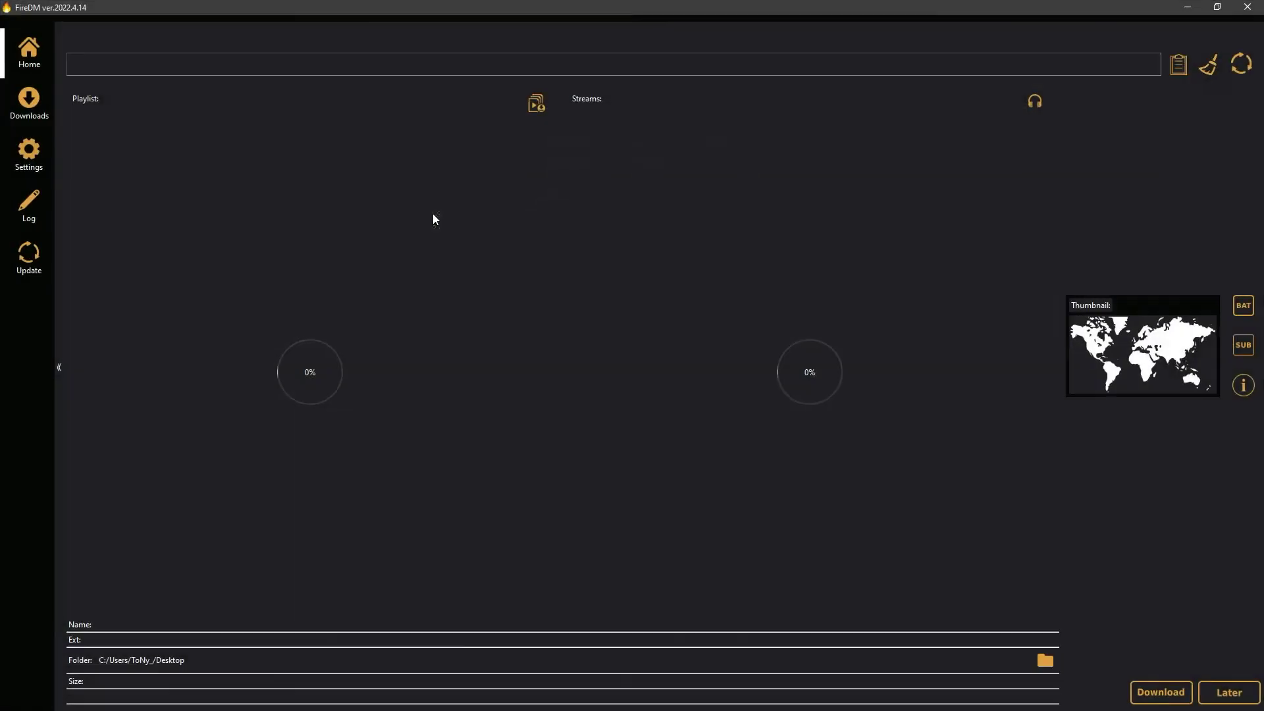
Select the YouTube link in FireDM's URL field and refresh to re-fetch its streams.
right_click(258, 70)
left_click(205, 68)
double_click(244, 67)
left_click(262, 63)
left_click_drag(262, 64, 68, 62)
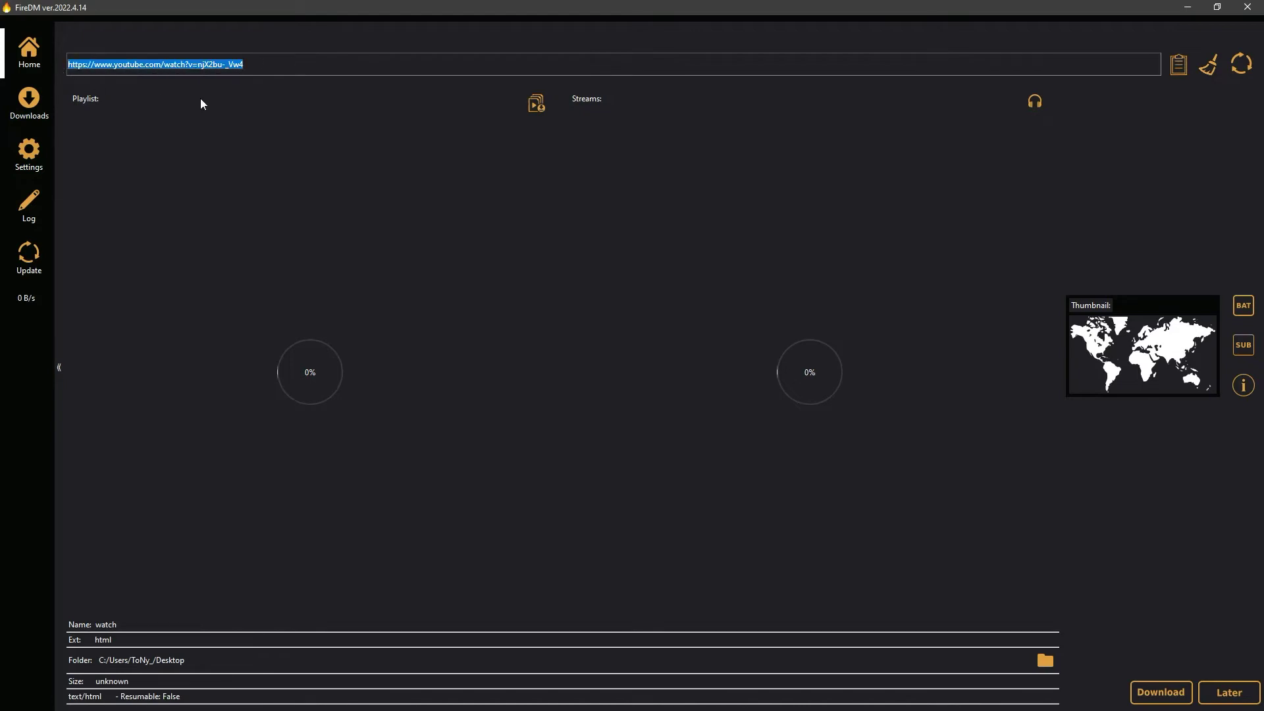
left_click(524, 163)
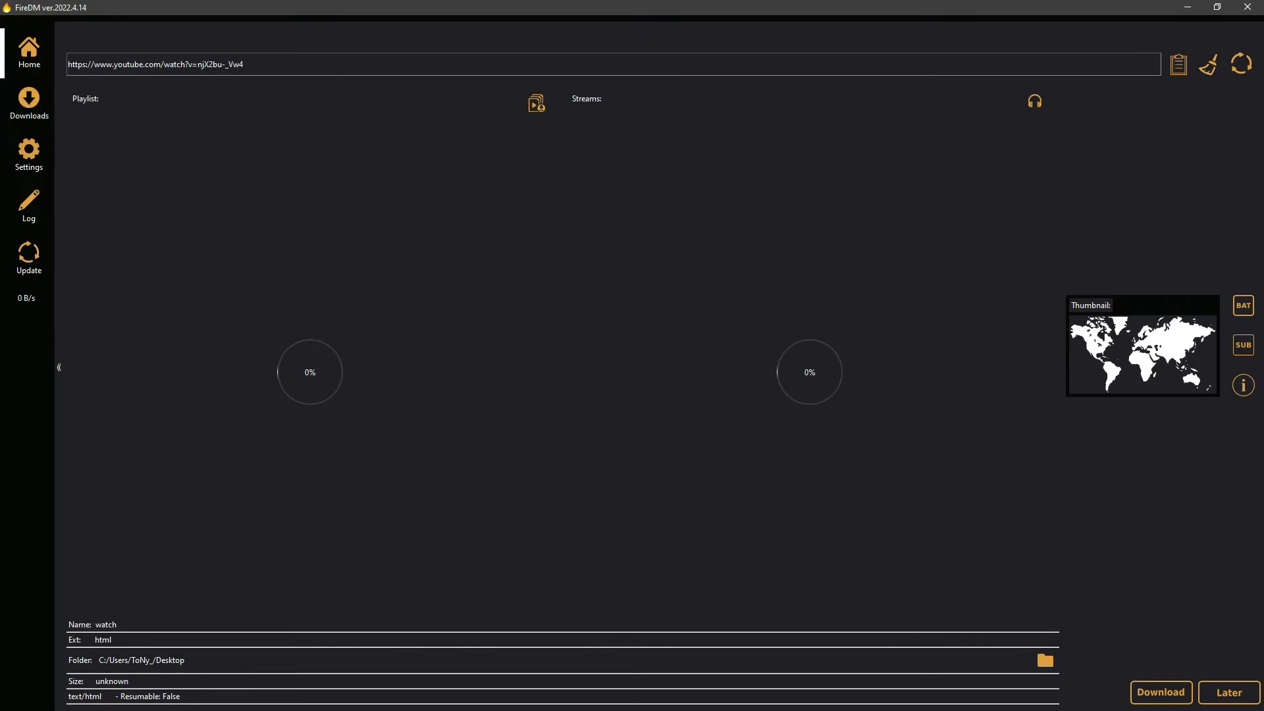
left_click(1240, 65)
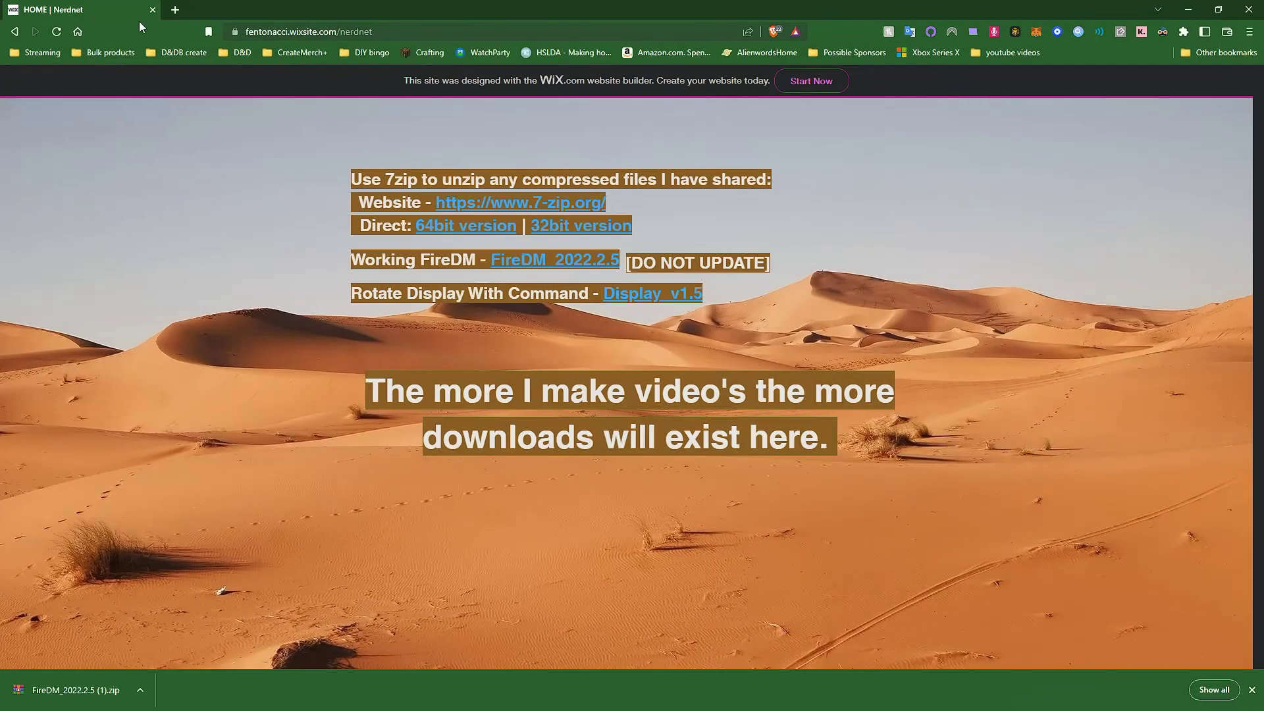
In a new Brave tab, play the Logitech G Cloud sponsorship review from YouTube and copy its URL.
left_click(174, 9)
left_click(111, 187)
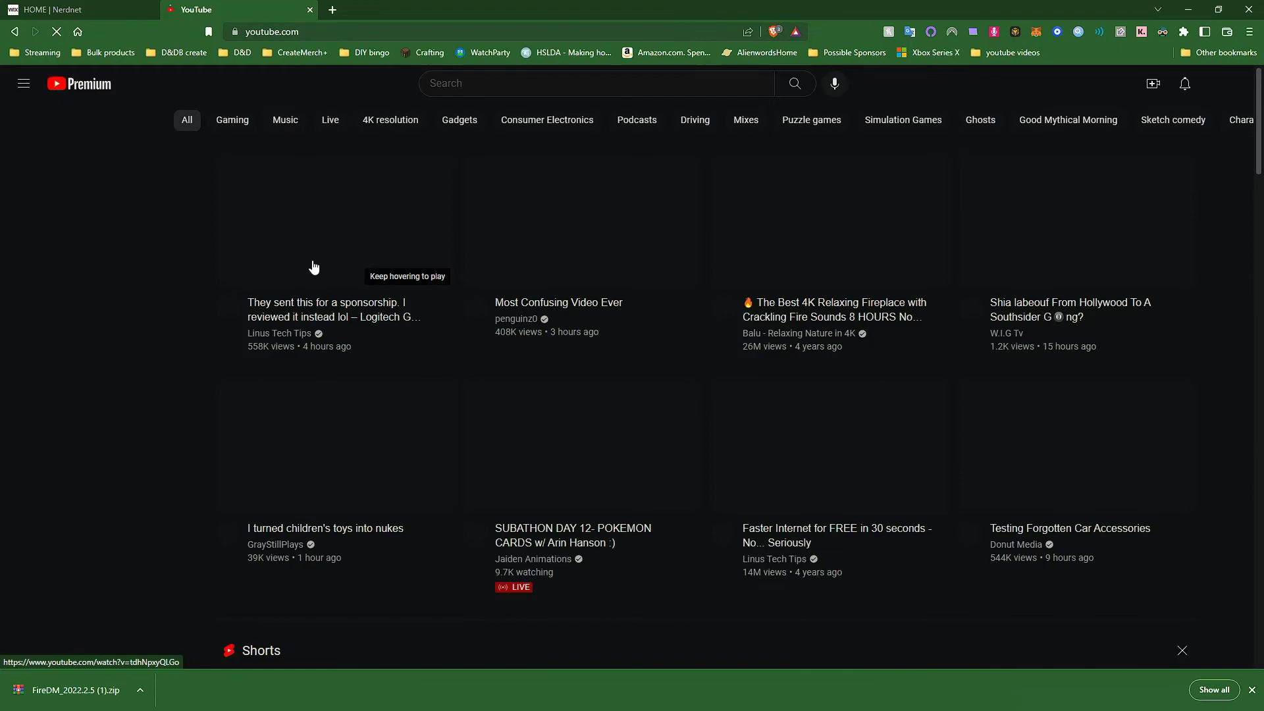
left_click(312, 263)
right_click(287, 31)
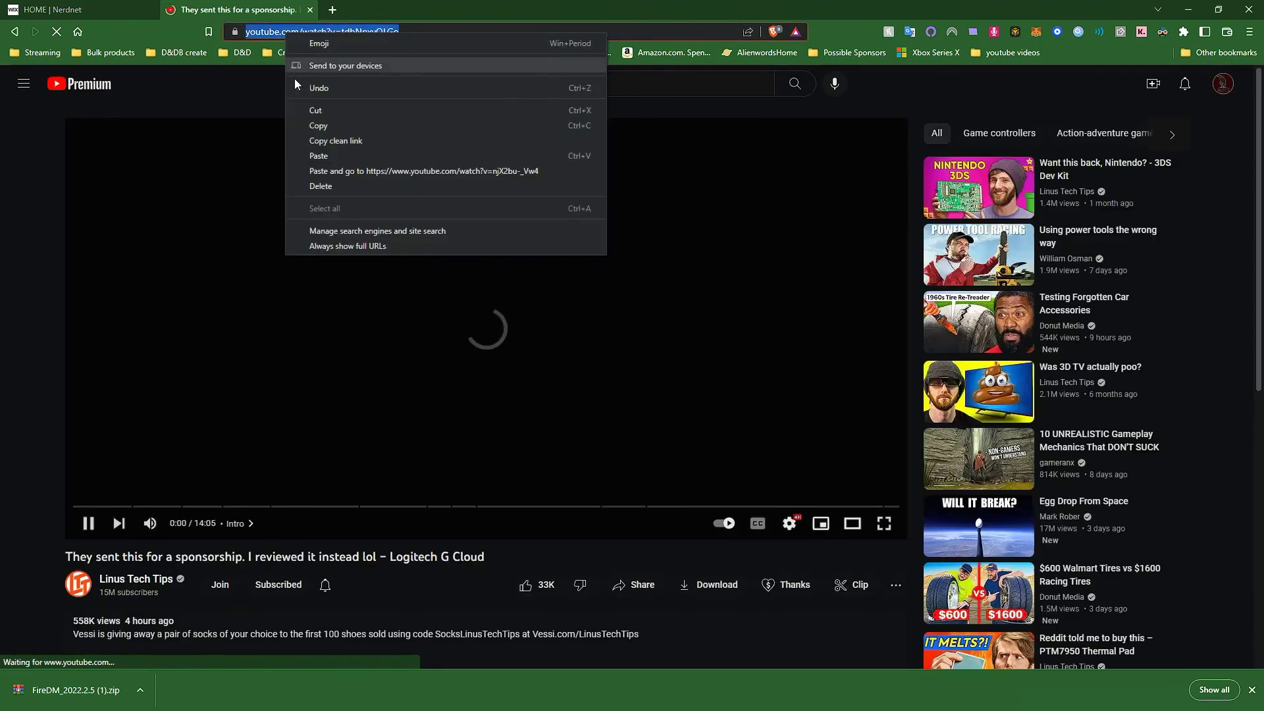
left_click(317, 126)
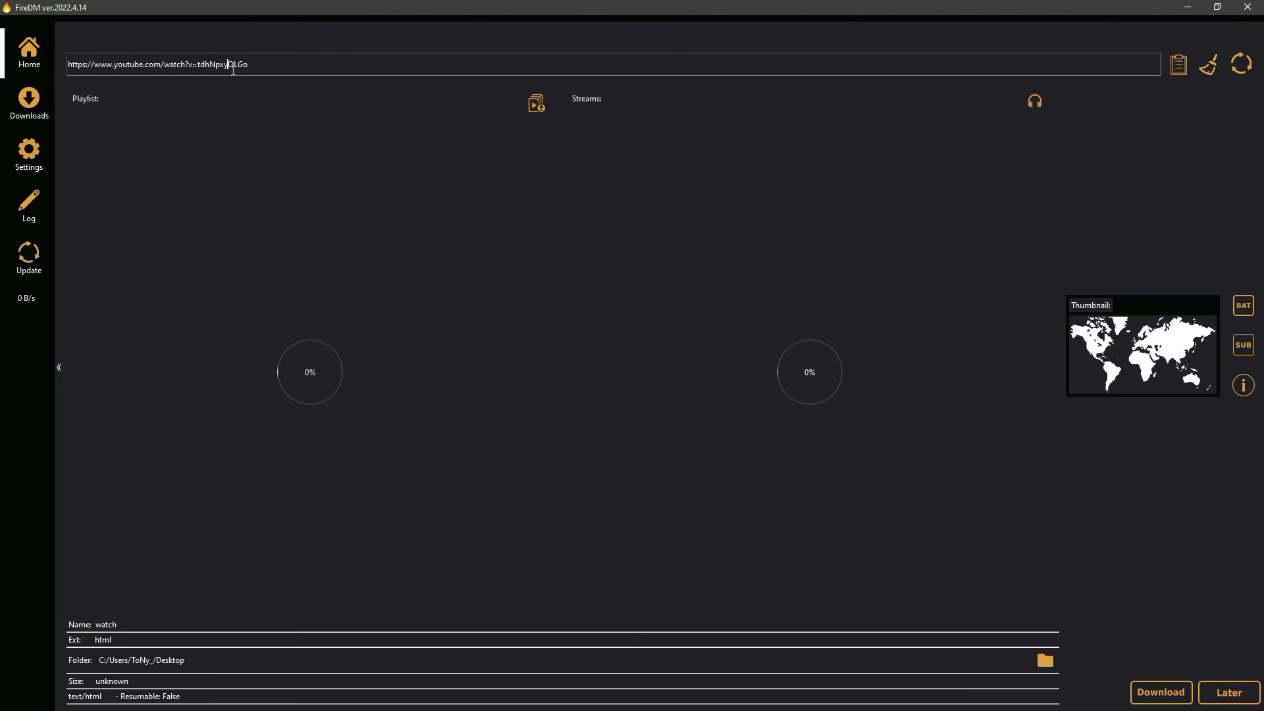
Swap FireDM's old link for the pasted Logitech G Cloud URL, which shows only a 'watch' html page.
right_click(233, 69)
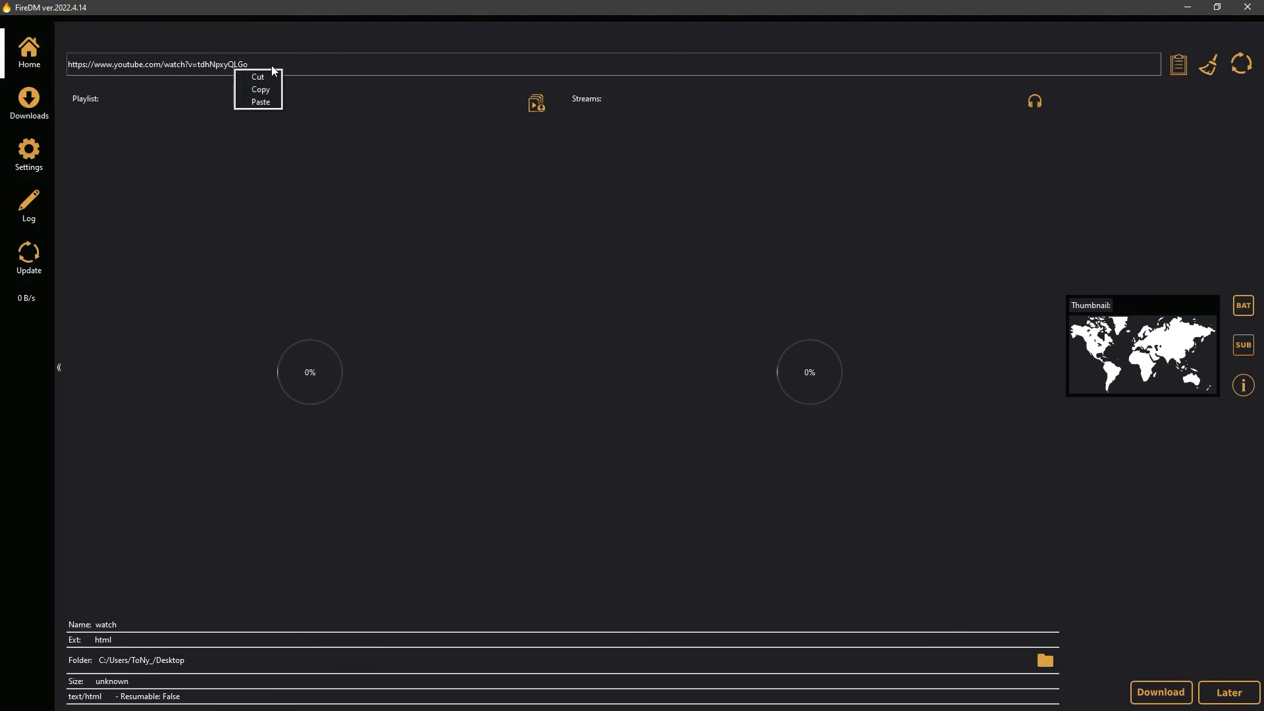
left_click(270, 77)
left_click_drag(303, 64, 2, 79)
key("BackSpace")
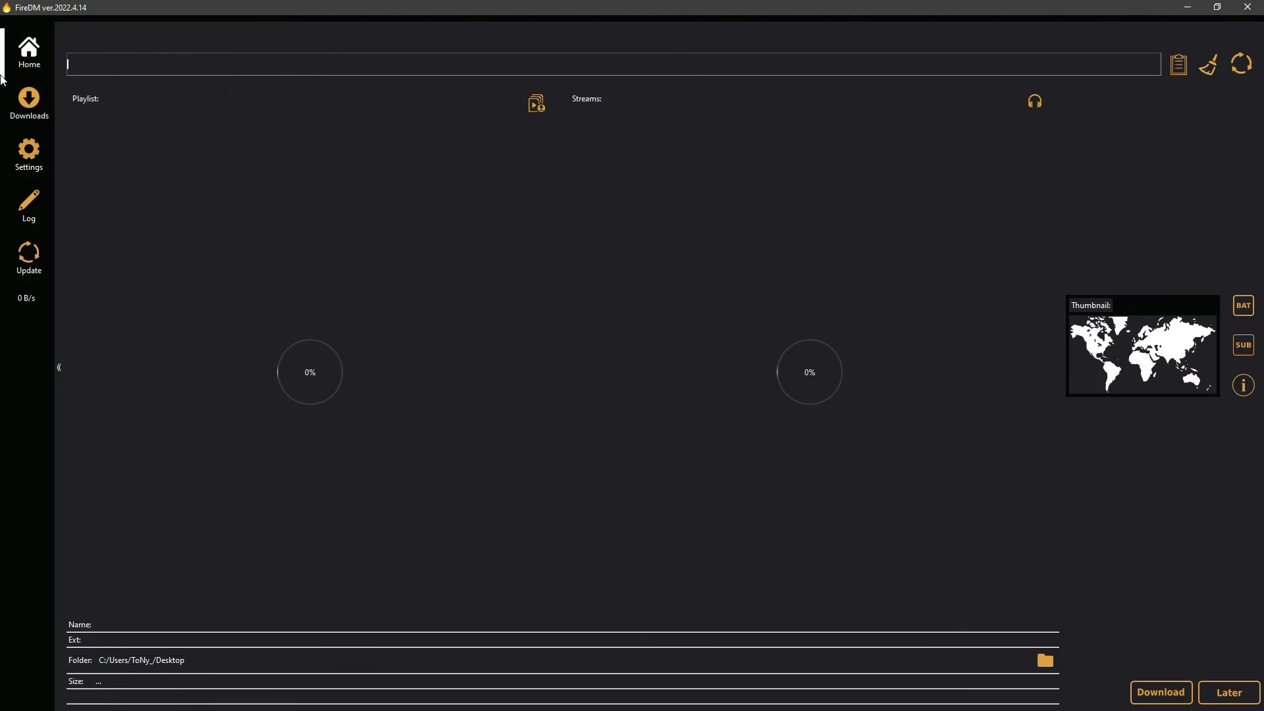
key("ctrl+v")
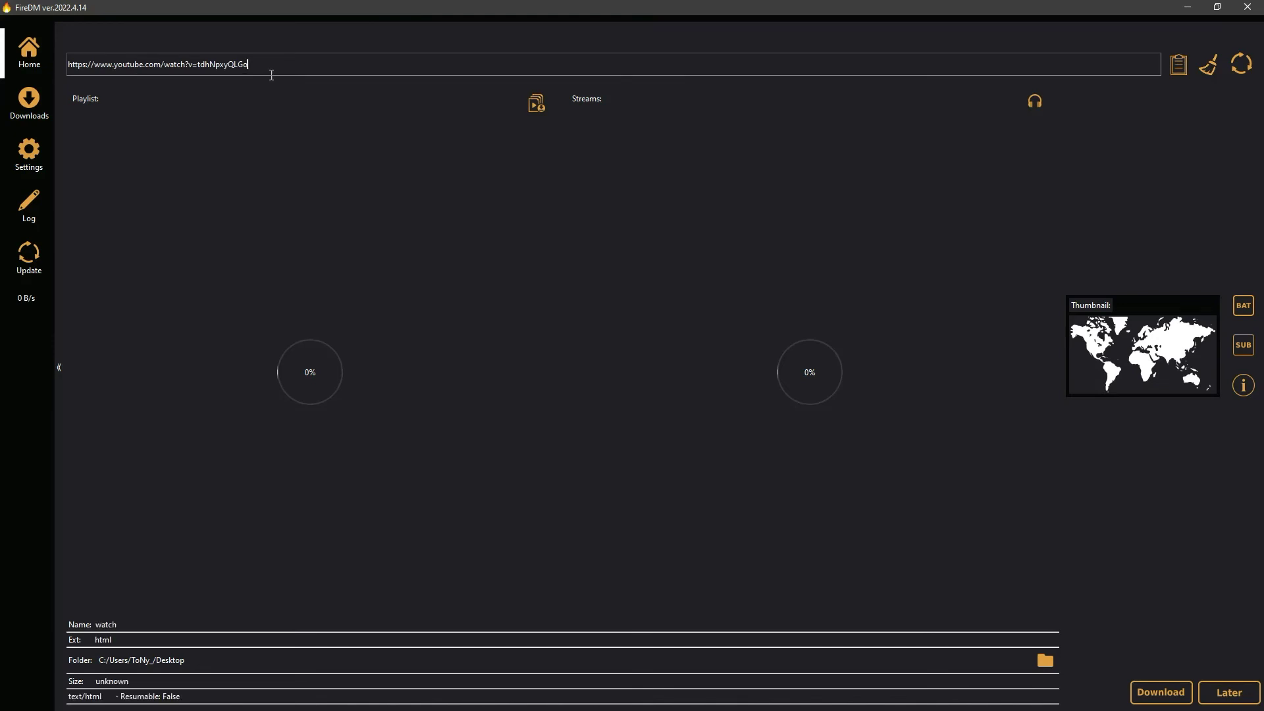
triple_click(309, 69)
left_click(667, 163)
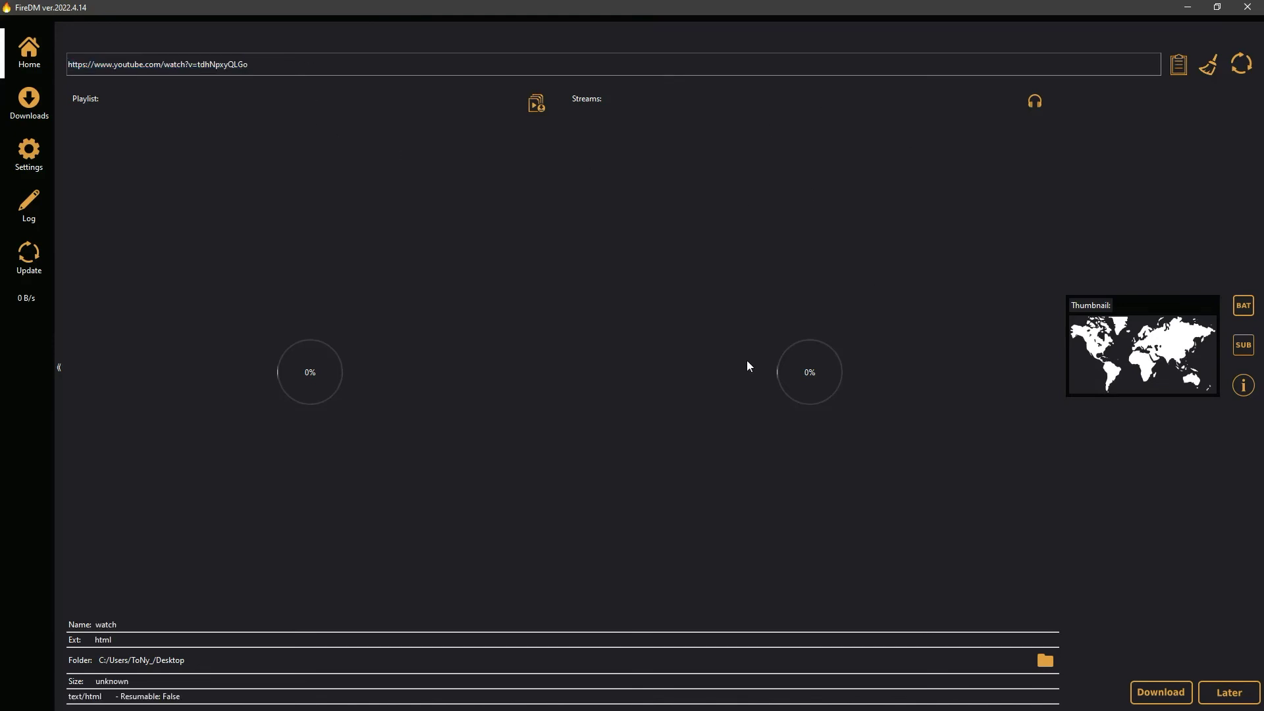